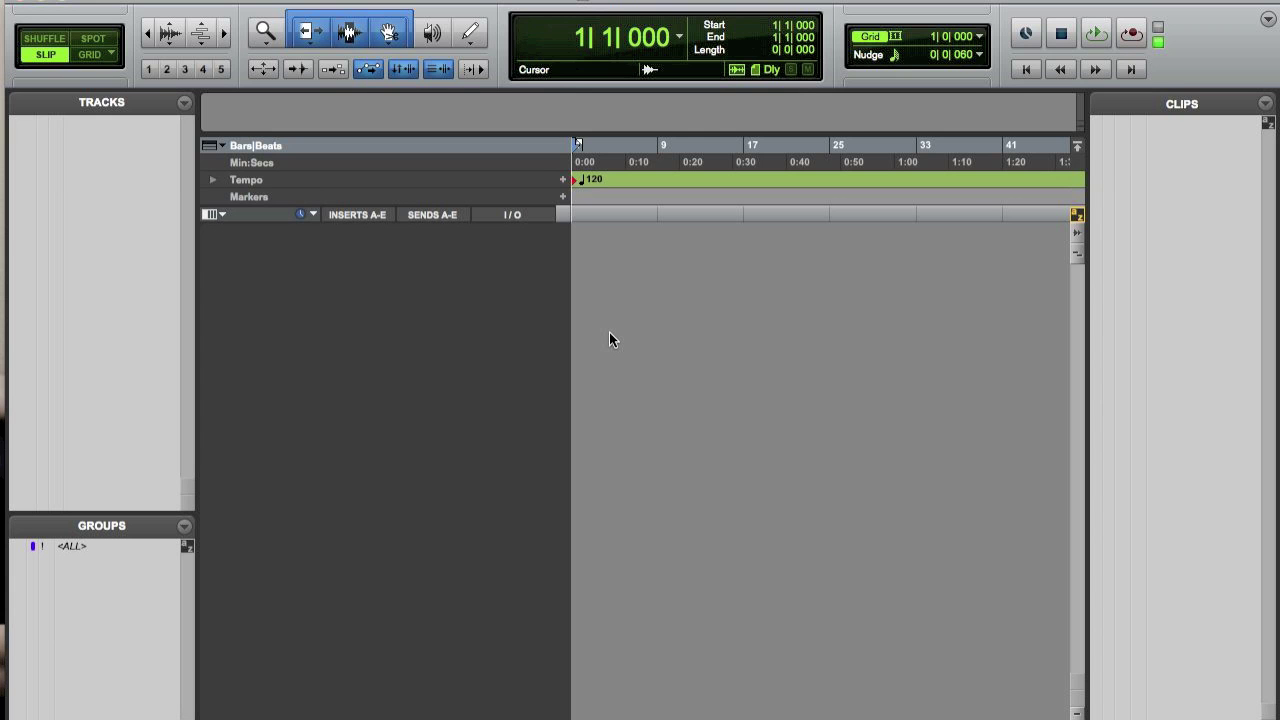
# Create one new stereo Aux Input track with a Samples timebase.
pyautogui.press('shift+super+n')
pyautogui.press('super+Right')
pyautogui.press('super+Down')
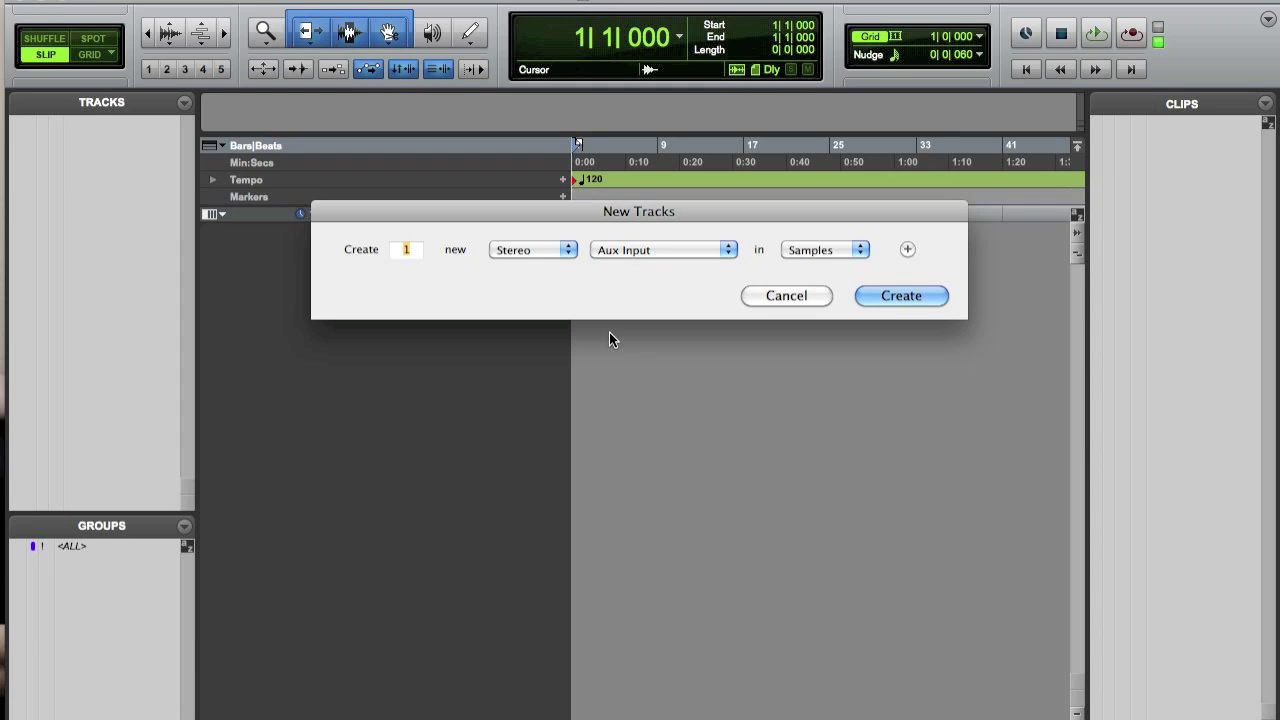
pyautogui.press('Return')
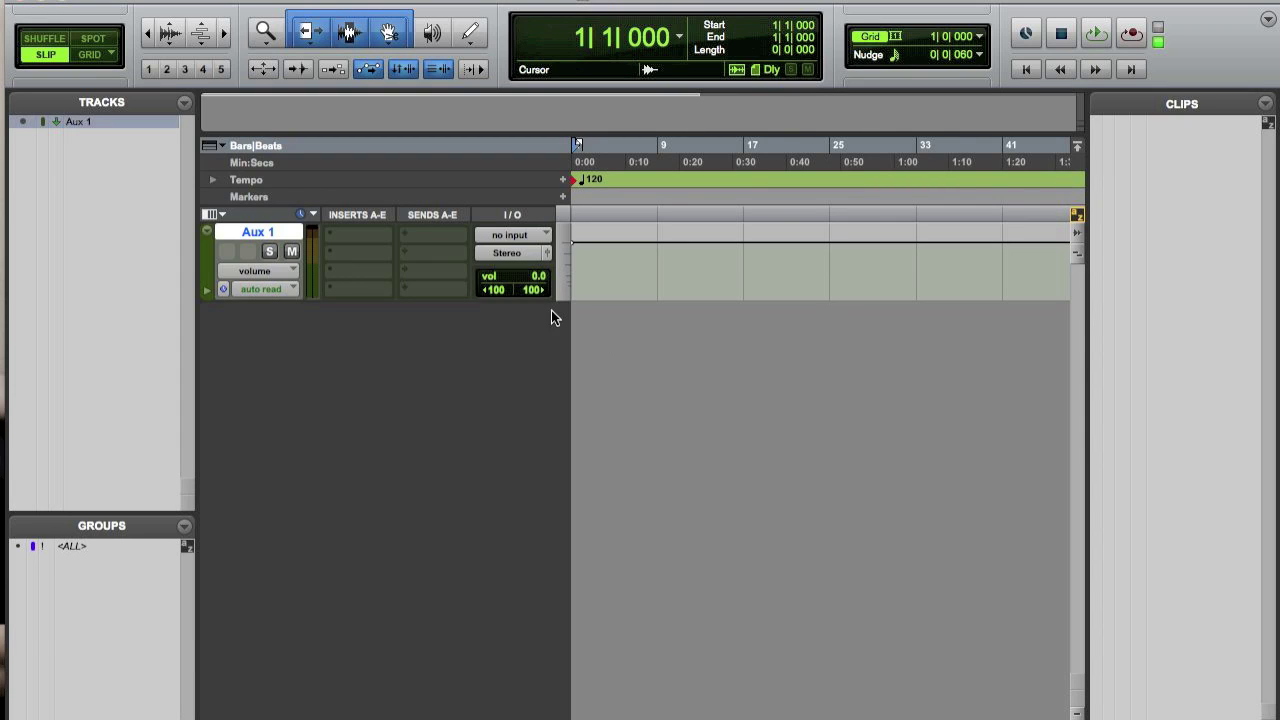
# Insert the multichannel Kontakt 4 (stereo) plug-in in the first insert slot of Aux 1.
pyautogui.click(350, 240)
pyautogui.moveTo(452, 270)
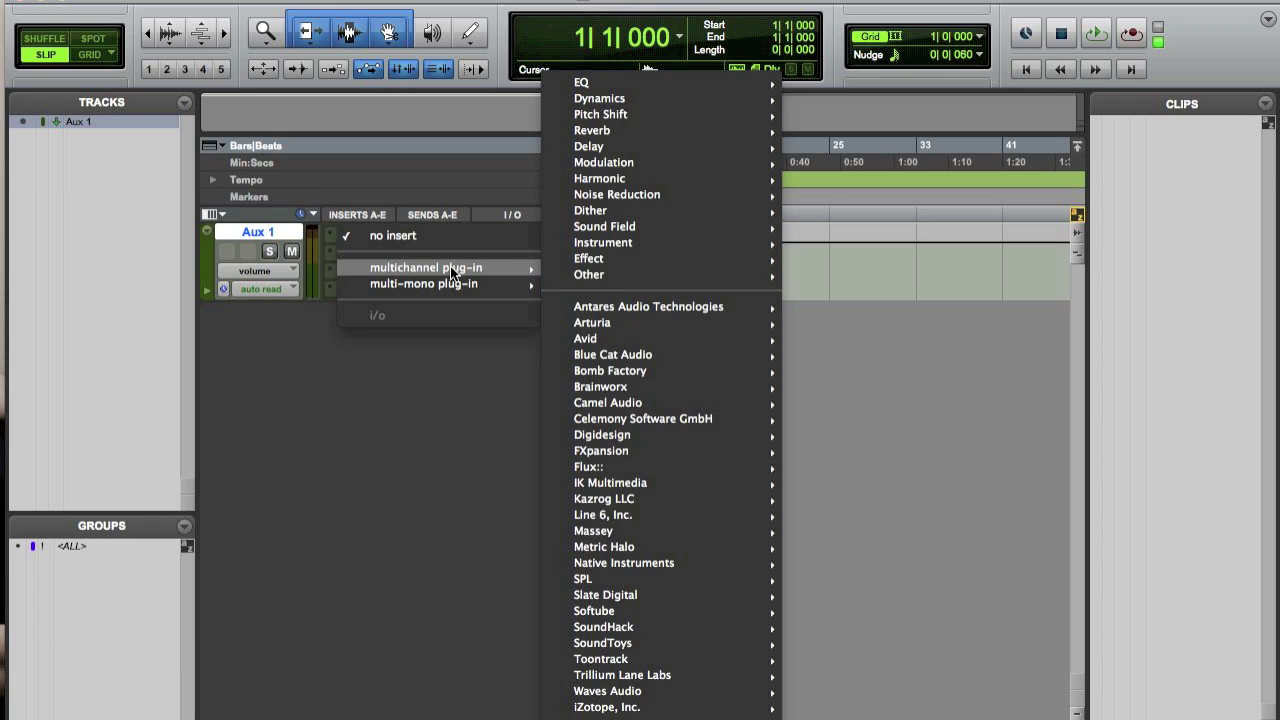
pyautogui.moveTo(683, 563)
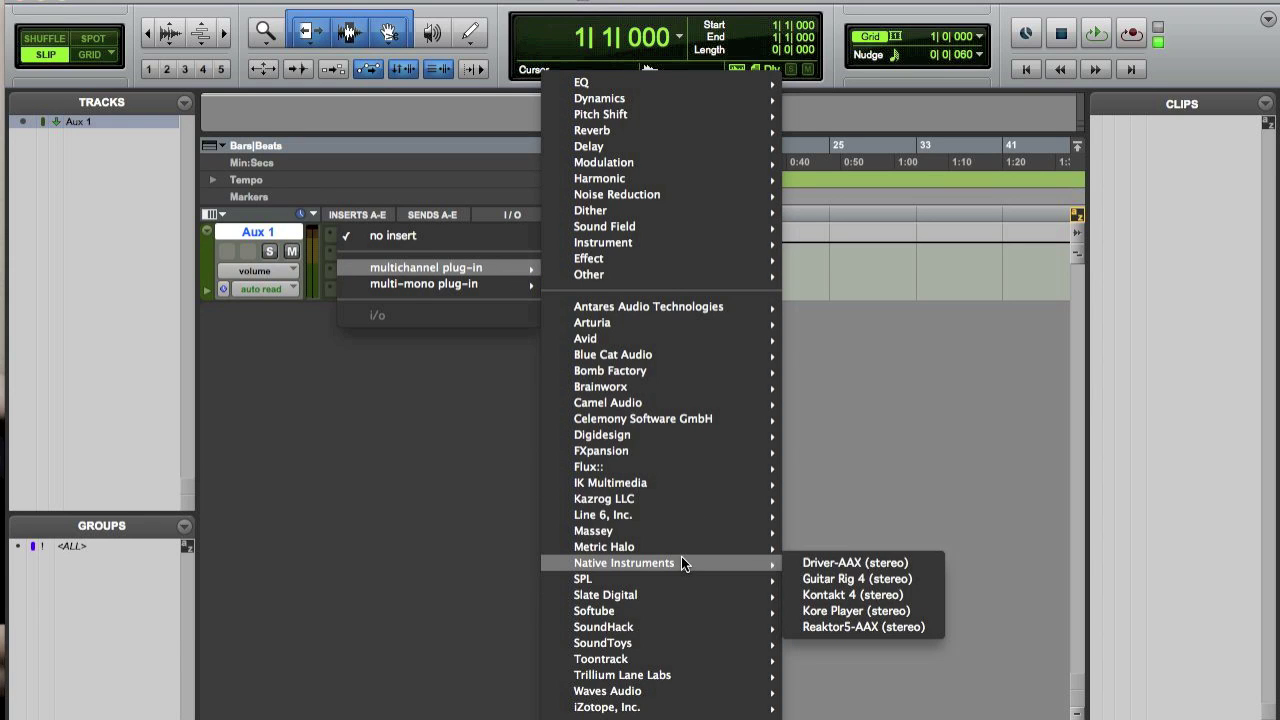
pyautogui.click(871, 597)
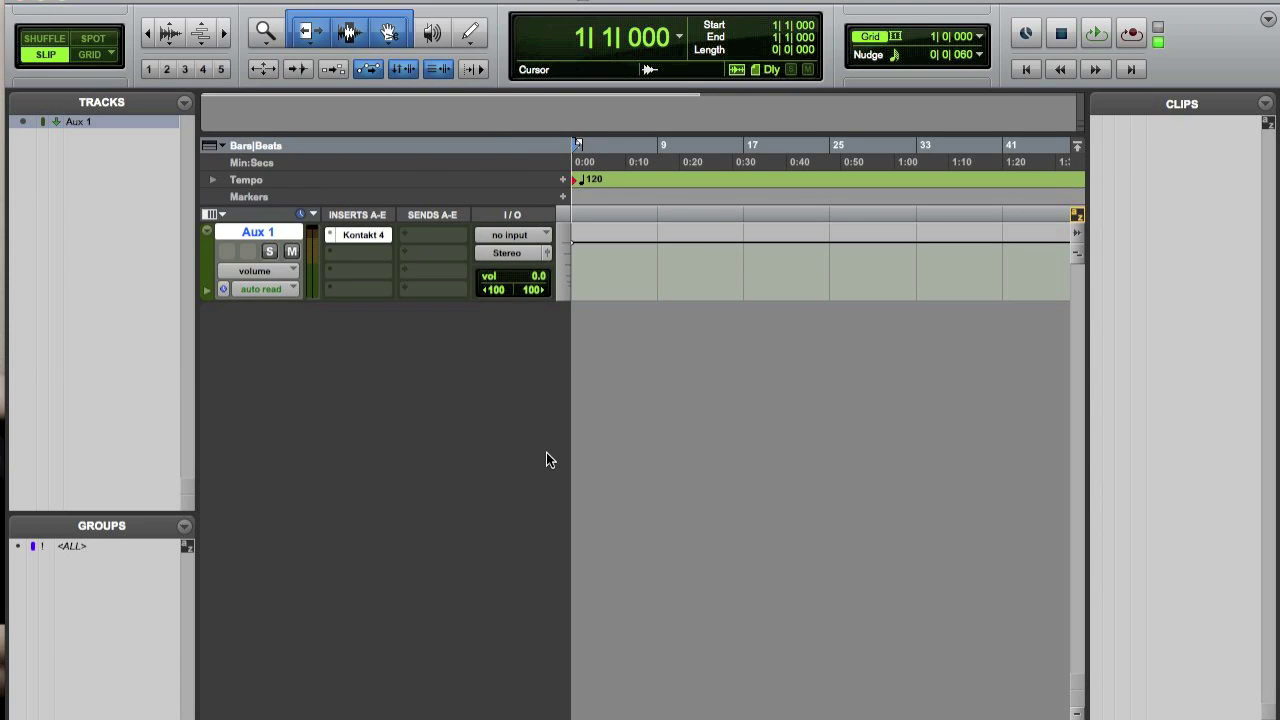
# Open Kontakt 4 on Aux 1 and load the Cracky Metal Kit multi from the Steven Slate Drums EX keyboard kits.
pyautogui.click(378, 237)
pyautogui.moveTo(539, 66); pyautogui.dragTo(408, 0)
pyautogui.click(404, 363)
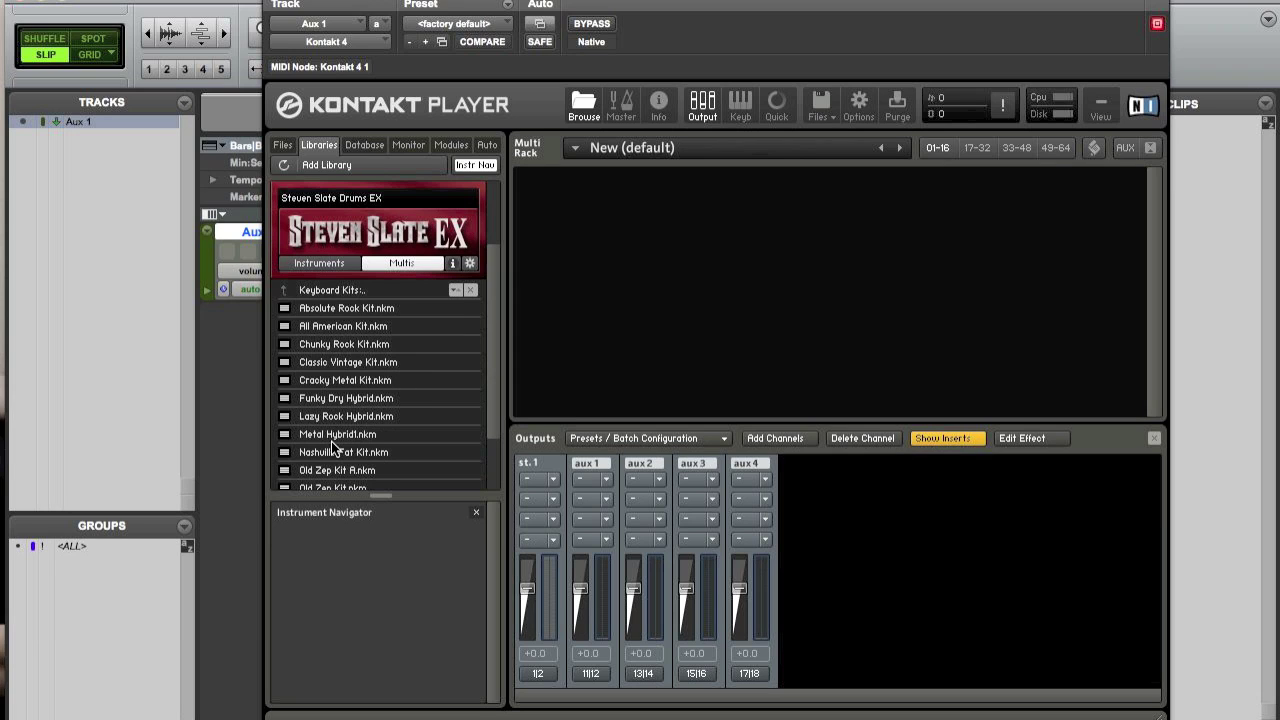
pyautogui.doubleClick(345, 382)
pyautogui.click(829, 222)
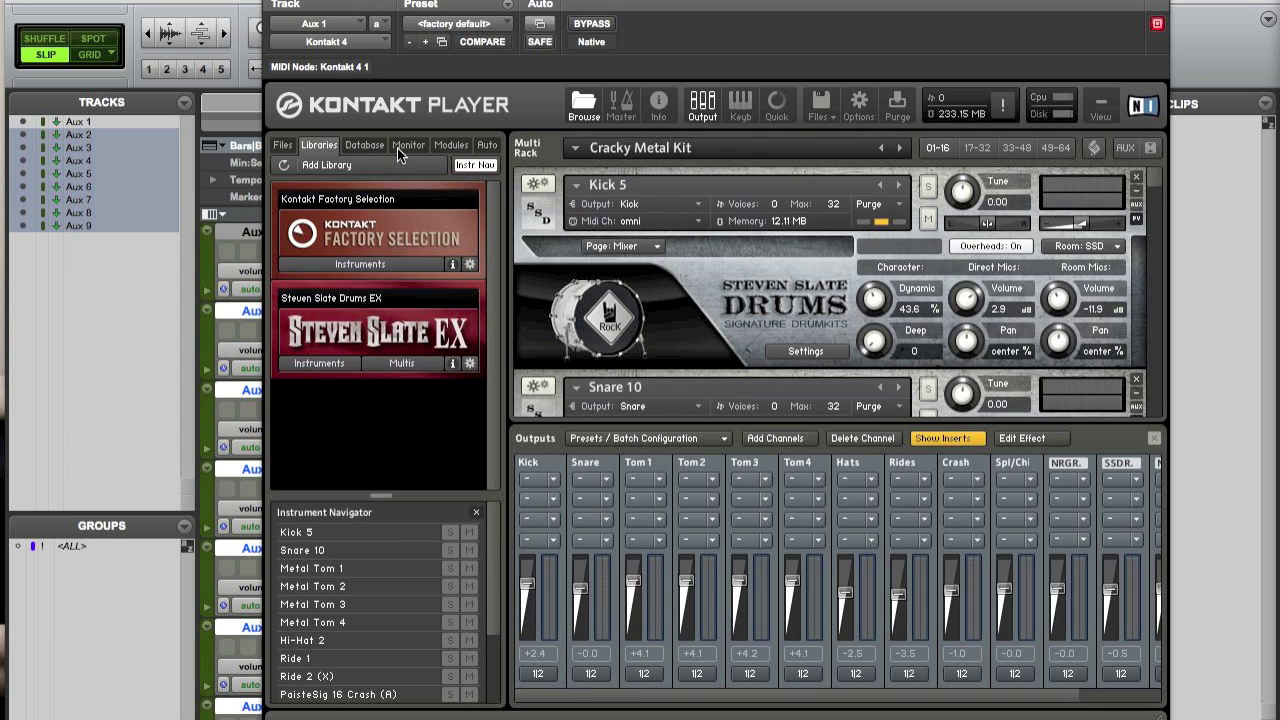
# Close the plug-in window and examine which Kontakt 4 outputs are available as plug-in inputs for Aux 2.
pyautogui.click(270, 1)
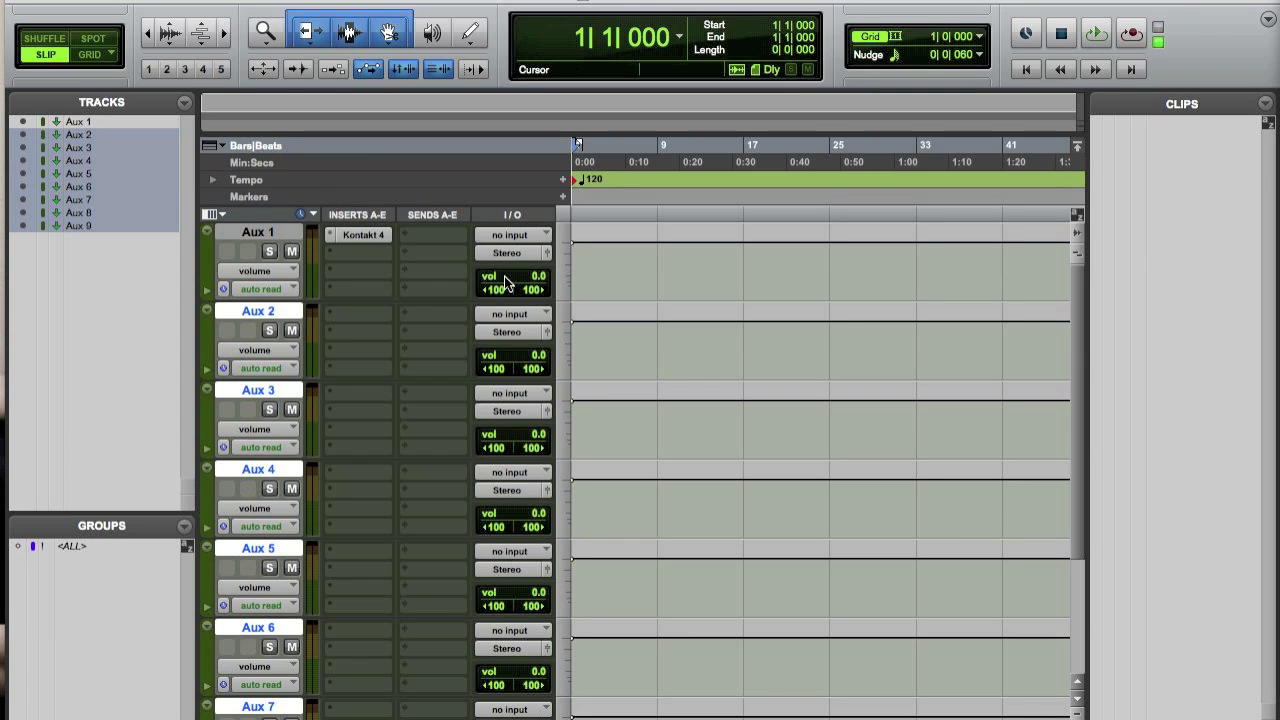
pyautogui.click(507, 315)
pyautogui.moveTo(545, 379)
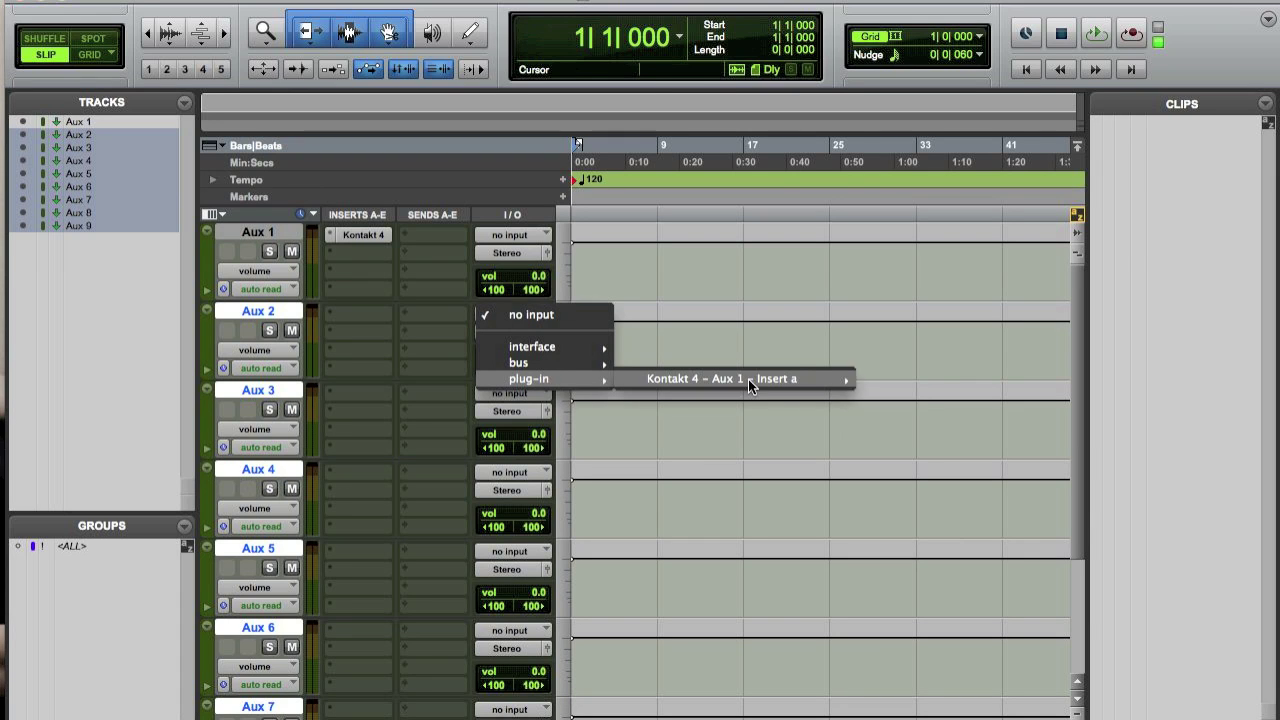
pyautogui.moveTo(748, 379)
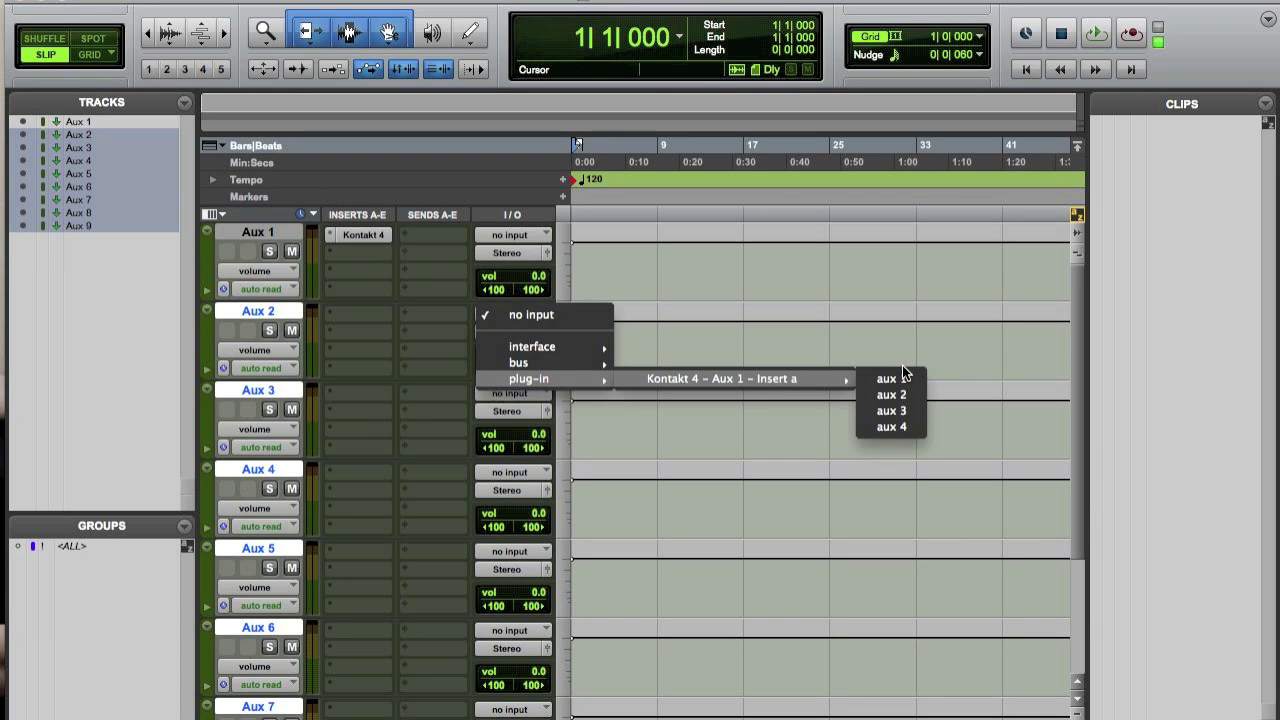
pyautogui.click(851, 297)
# Reopen Kontakt 4 on Aux 1 and add one new output with 2 channels to its output section.
pyautogui.click(376, 236)
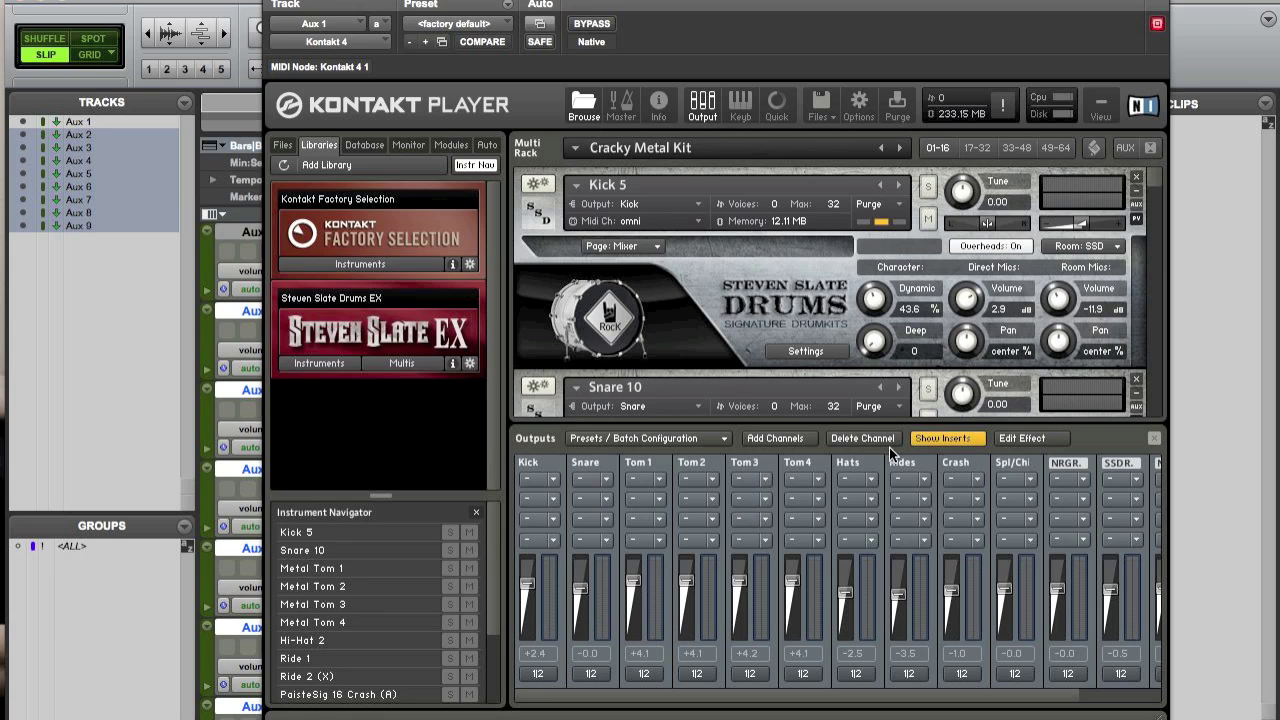
pyautogui.click(775, 438)
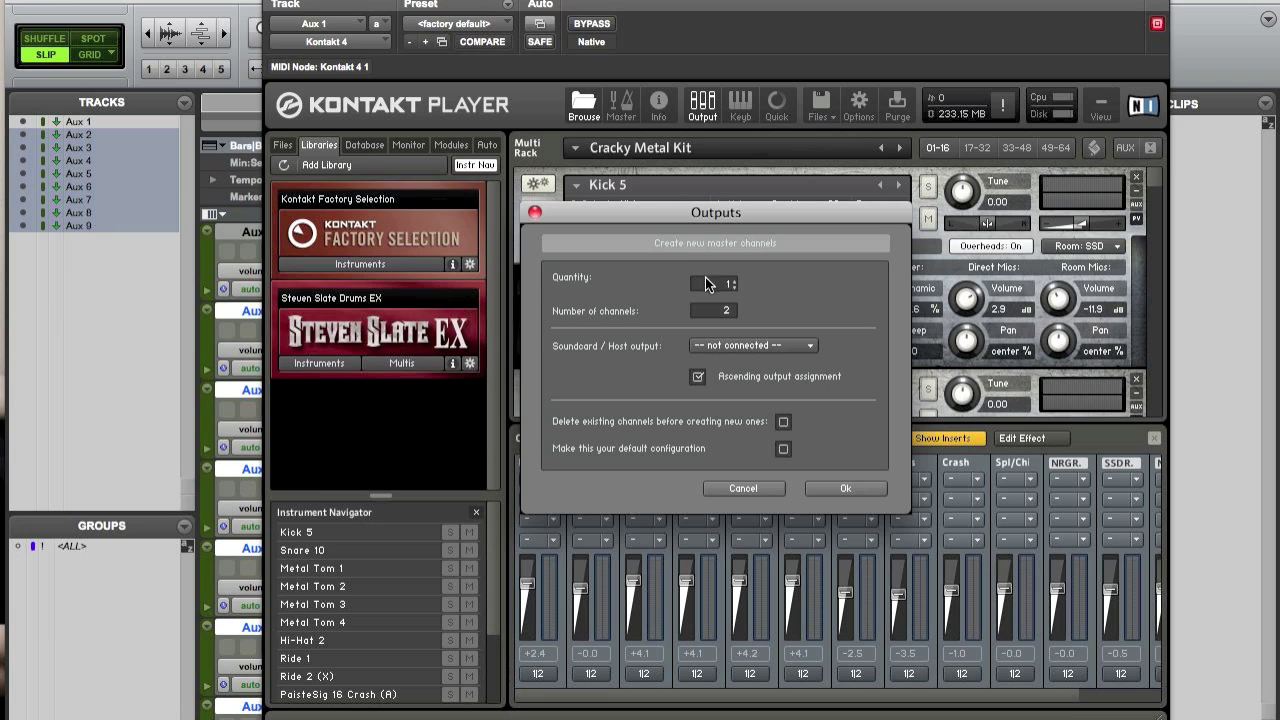
pyautogui.doubleClick(727, 309)
pyautogui.write('2')
pyautogui.press('Return')
pyautogui.click(869, 496)
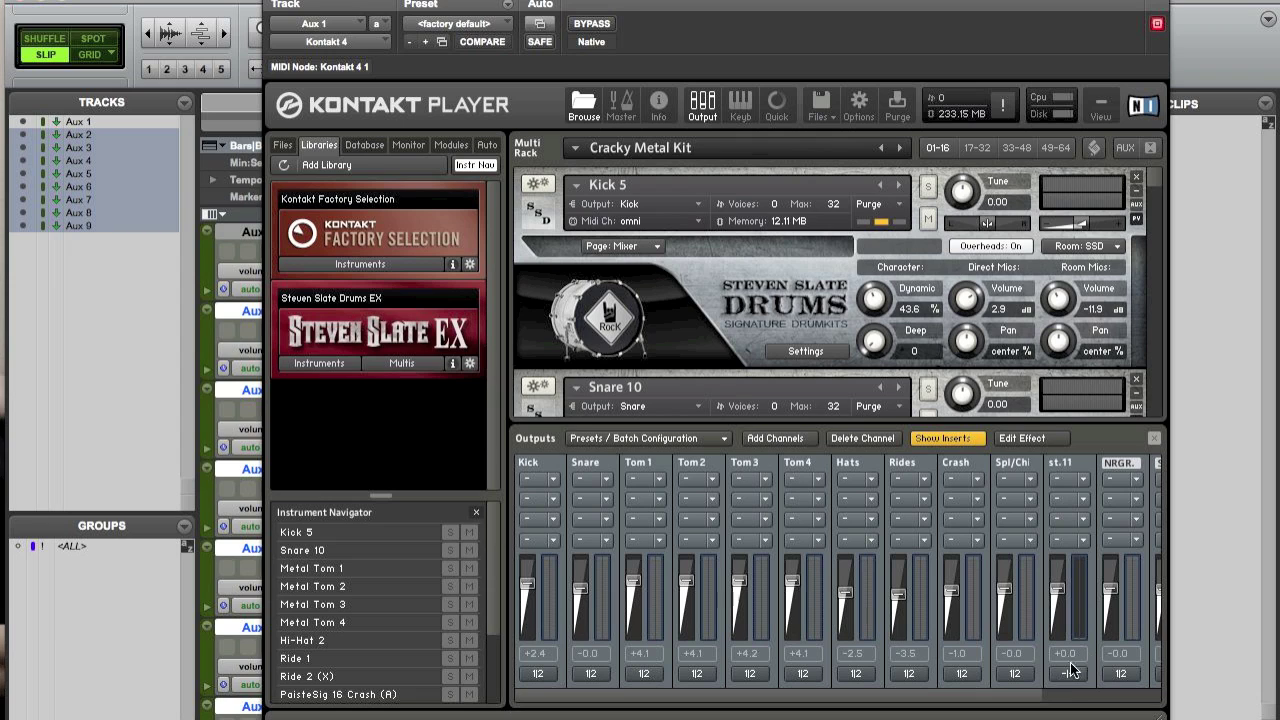
# Route the Snare output's two channels to aux 1 [1] and aux 1 [2].
pyautogui.click(588, 675)
pyautogui.click(705, 311)
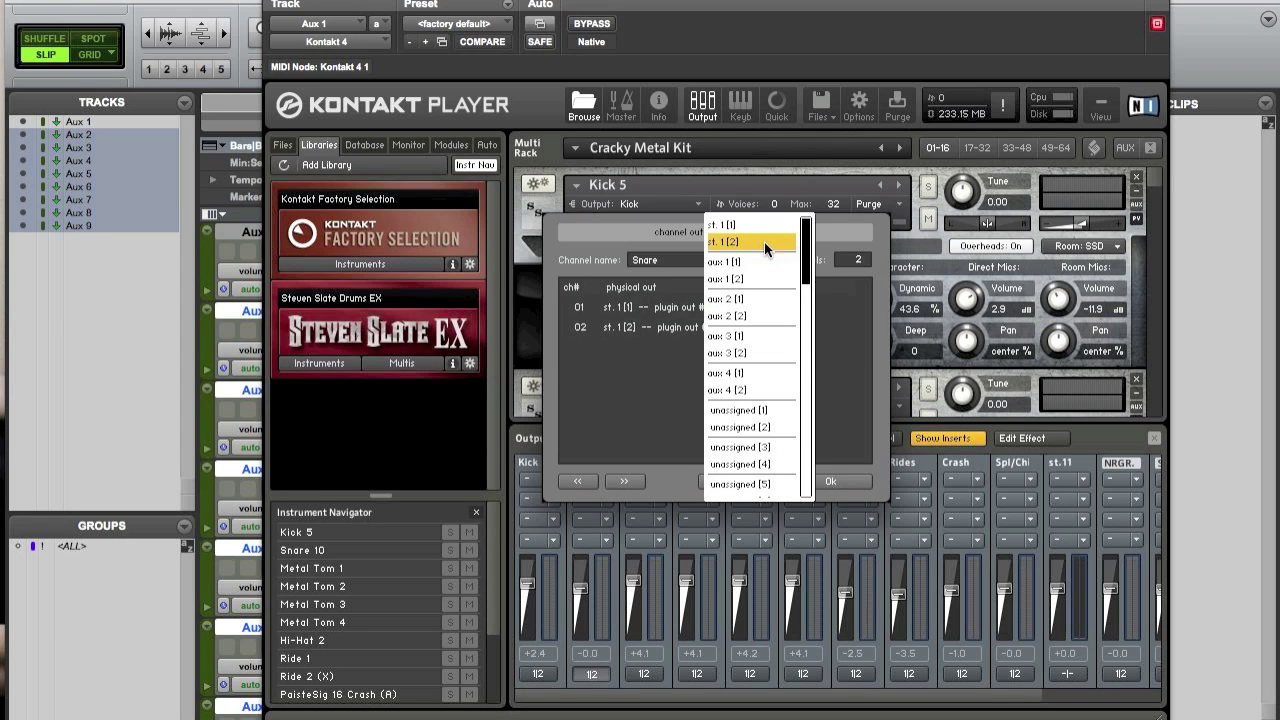
pyautogui.click(757, 261)
pyautogui.click(675, 328)
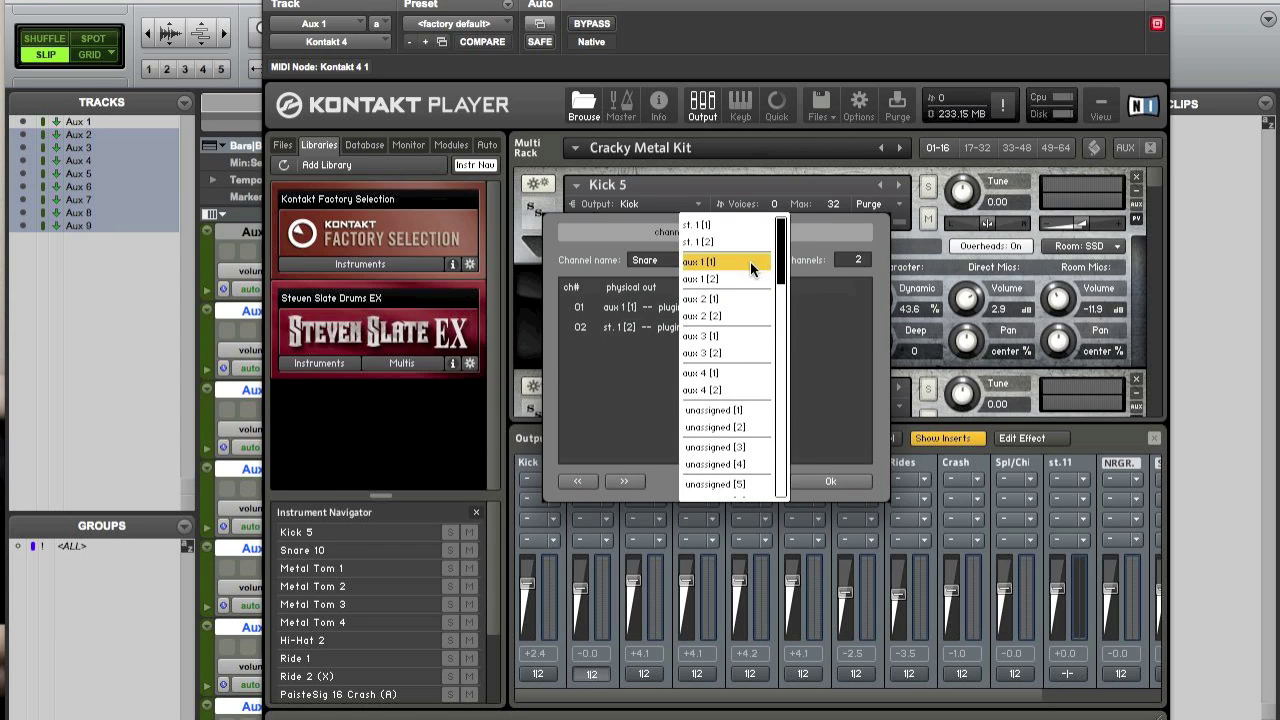
pyautogui.click(738, 278)
pyautogui.click(830, 481)
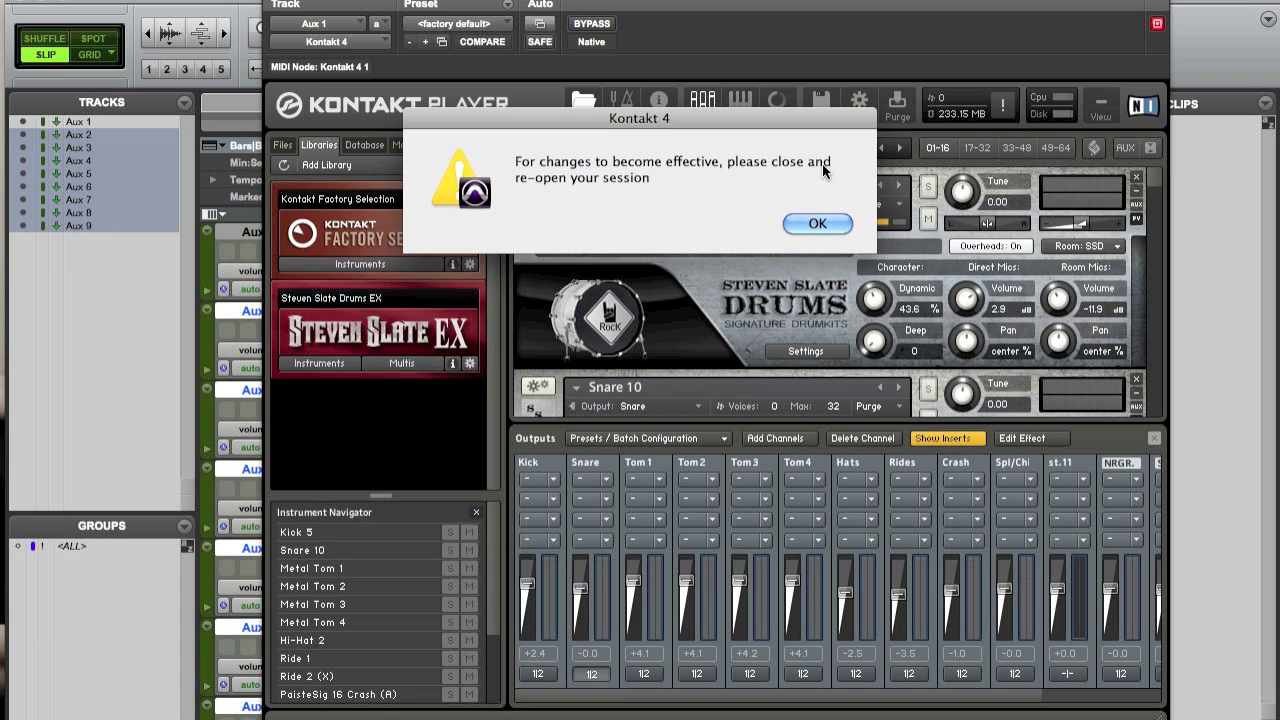
pyautogui.click(817, 224)
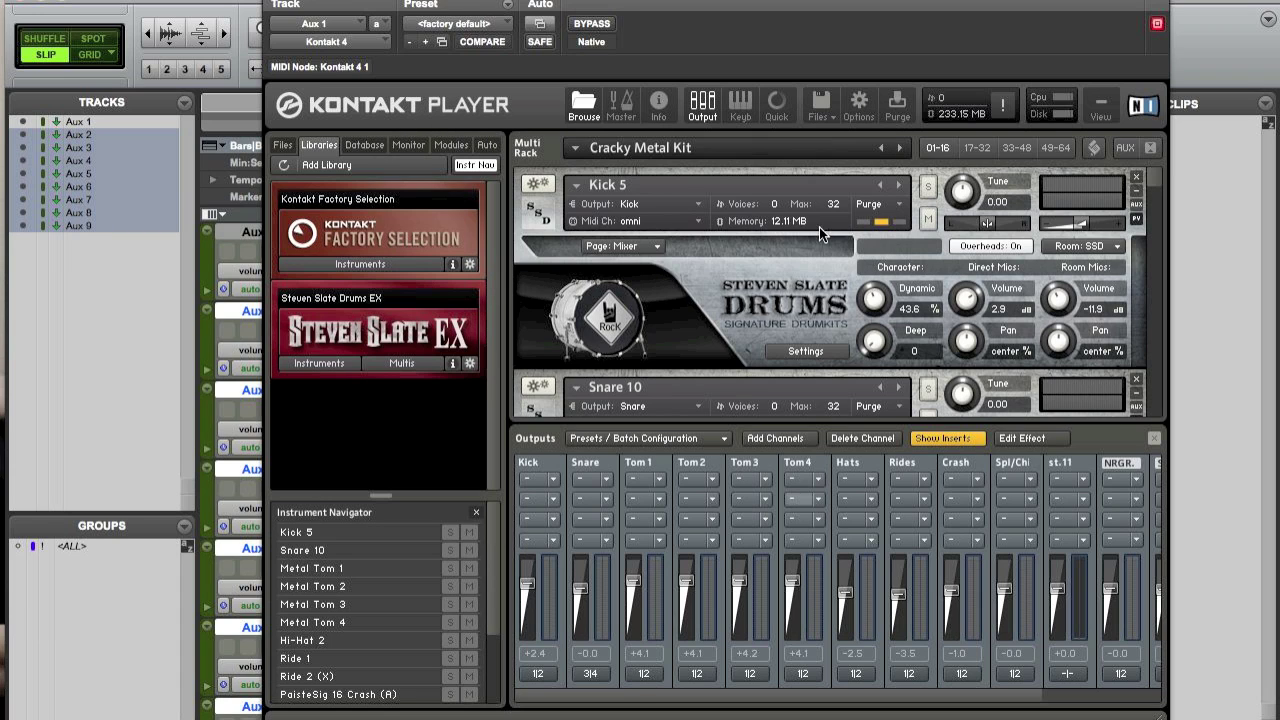
# Route the Tom 1 output's two channels to aux 2 [1] and aux 2 [2].
pyautogui.click(644, 674)
pyautogui.click(679, 310)
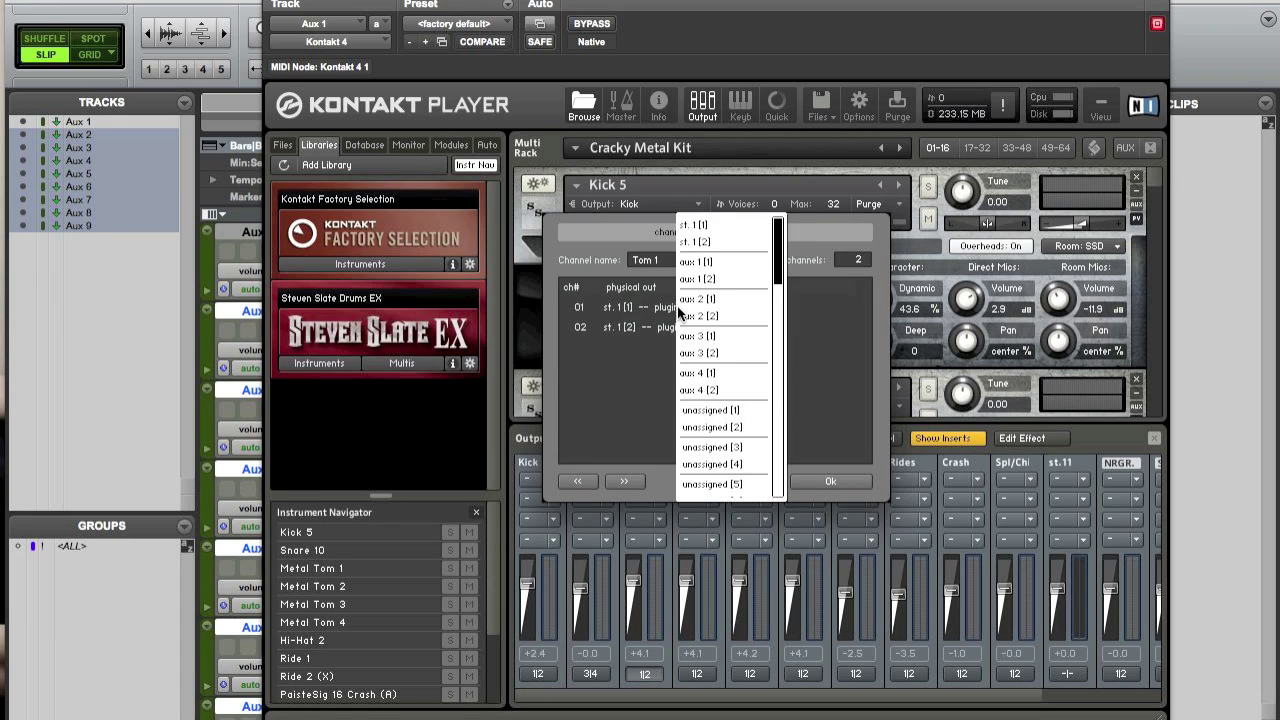
pyautogui.click(730, 298)
pyautogui.click(690, 330)
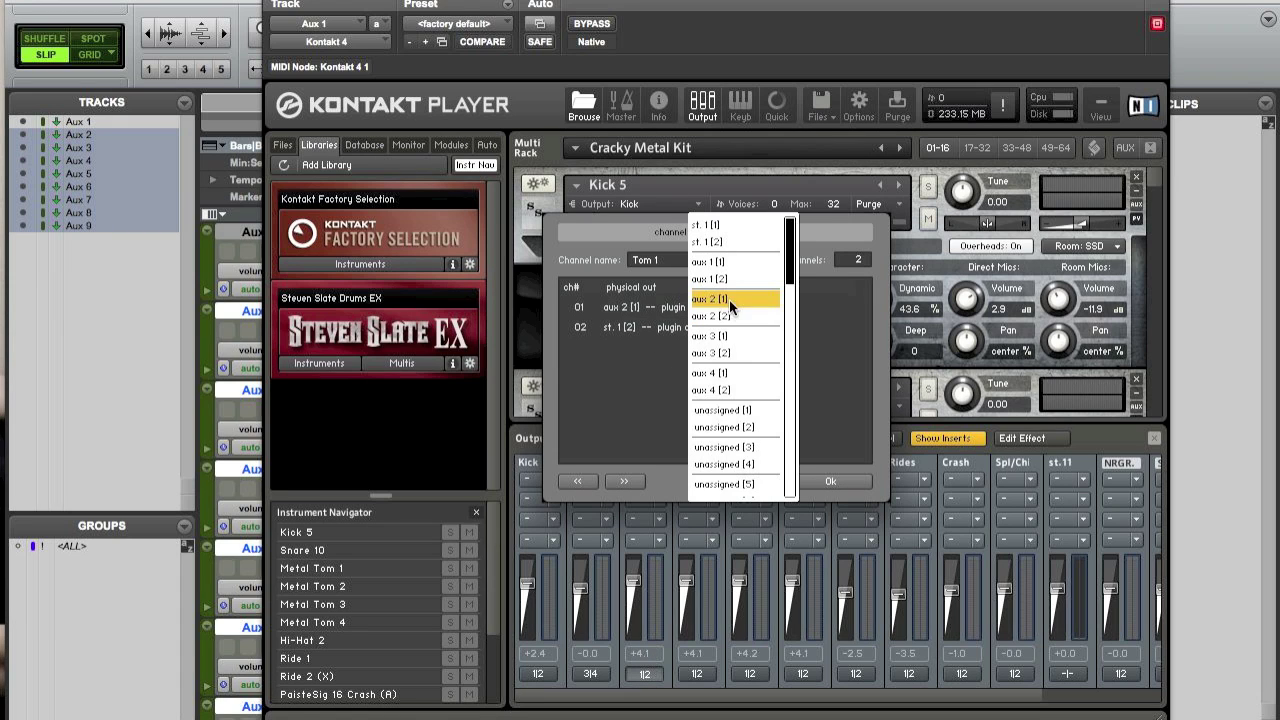
pyautogui.click(730, 316)
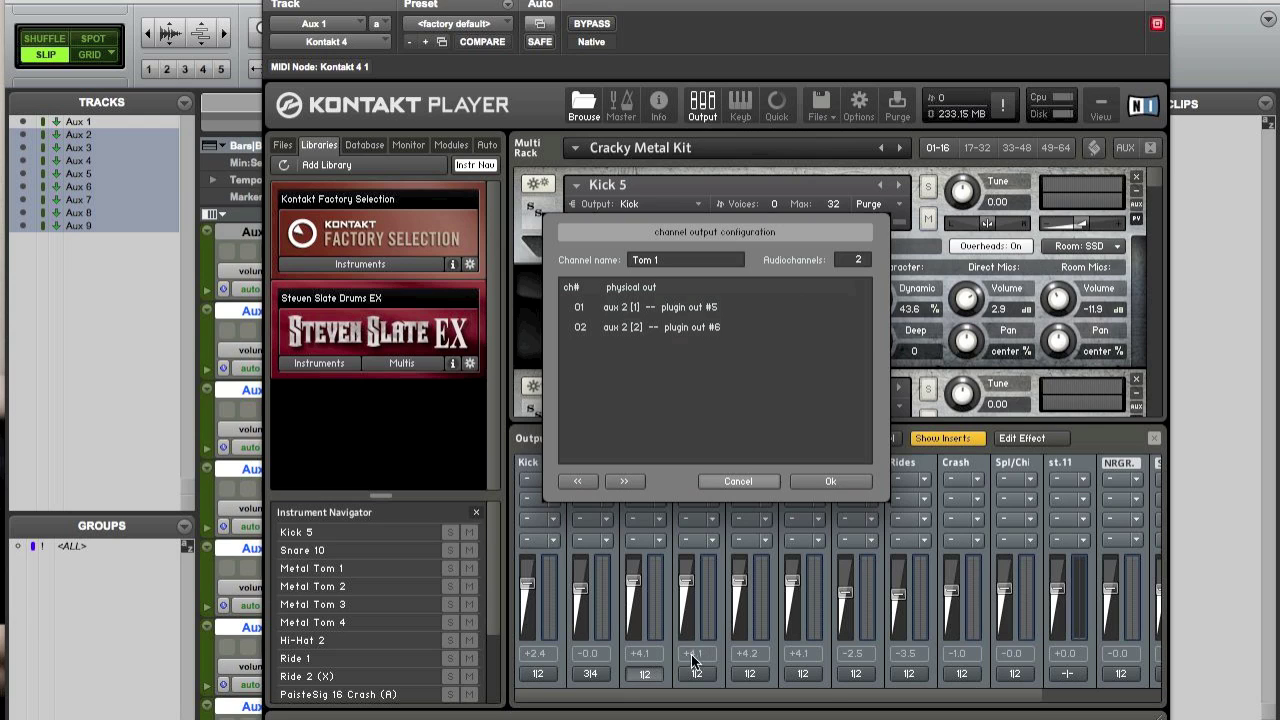
pyautogui.click(829, 481)
# Route the remaining outputs from Tom 2 onward to successive stereo pairs, ending with SSD R. on unassigned [13] and [14].
pyautogui.click(697, 674)
pyautogui.click(699, 675)
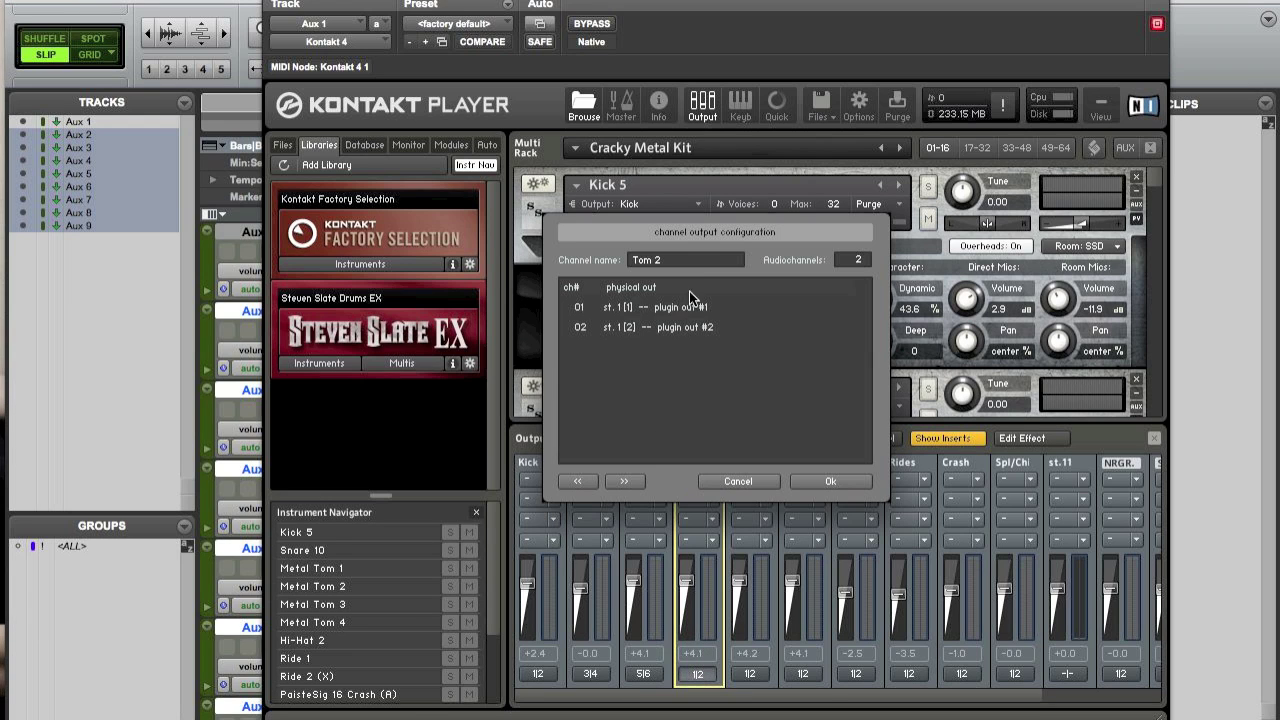
pyautogui.click(680, 318)
pyautogui.scroll(-5, 715, 300)
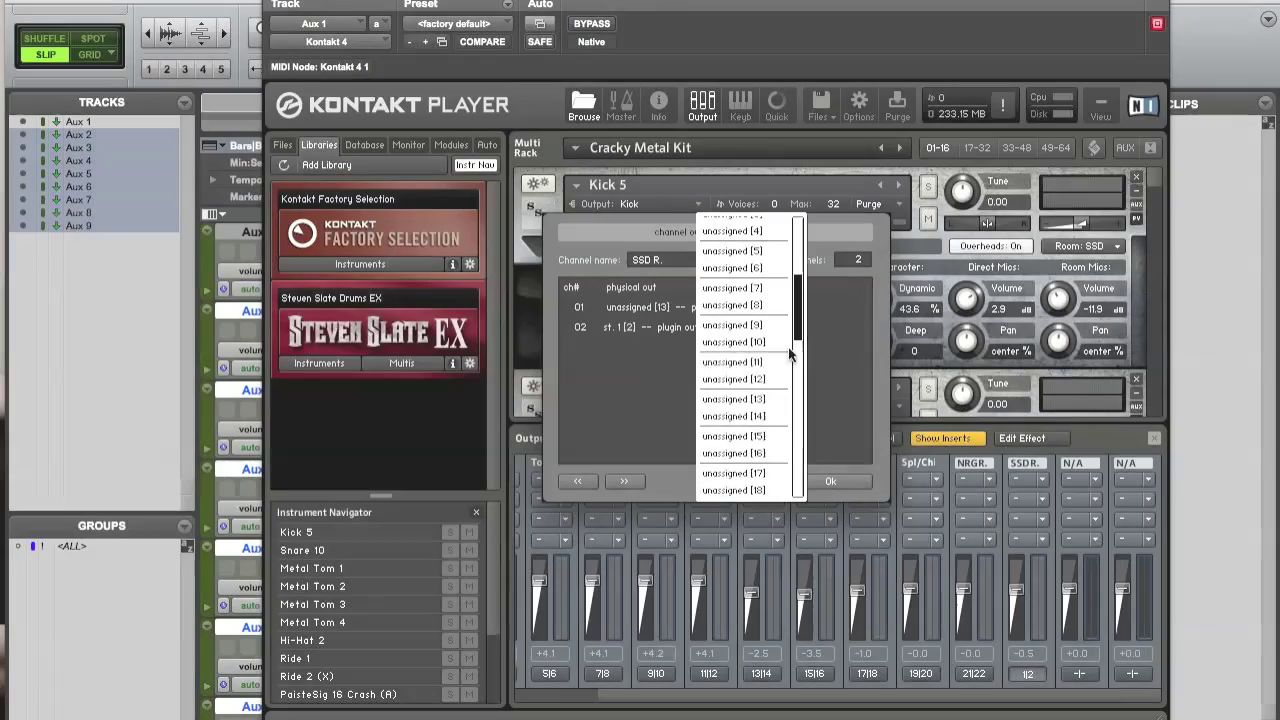
pyautogui.click(729, 414)
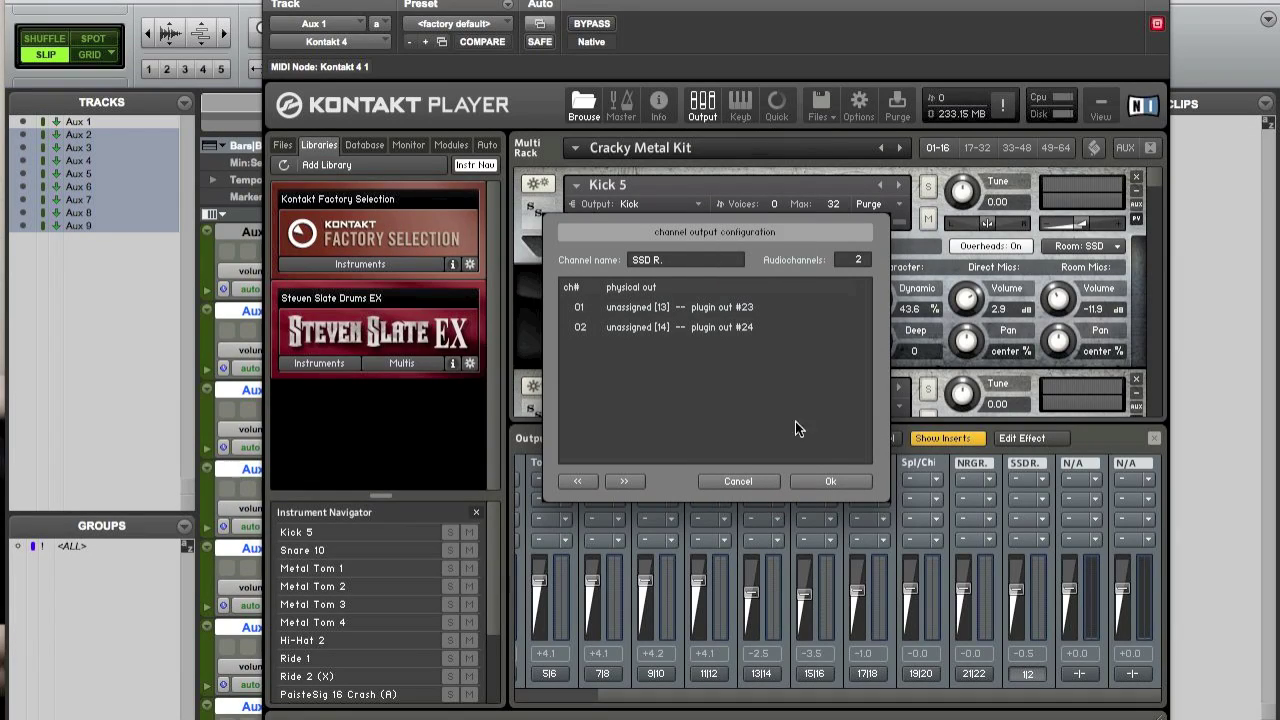
pyautogui.click(857, 486)
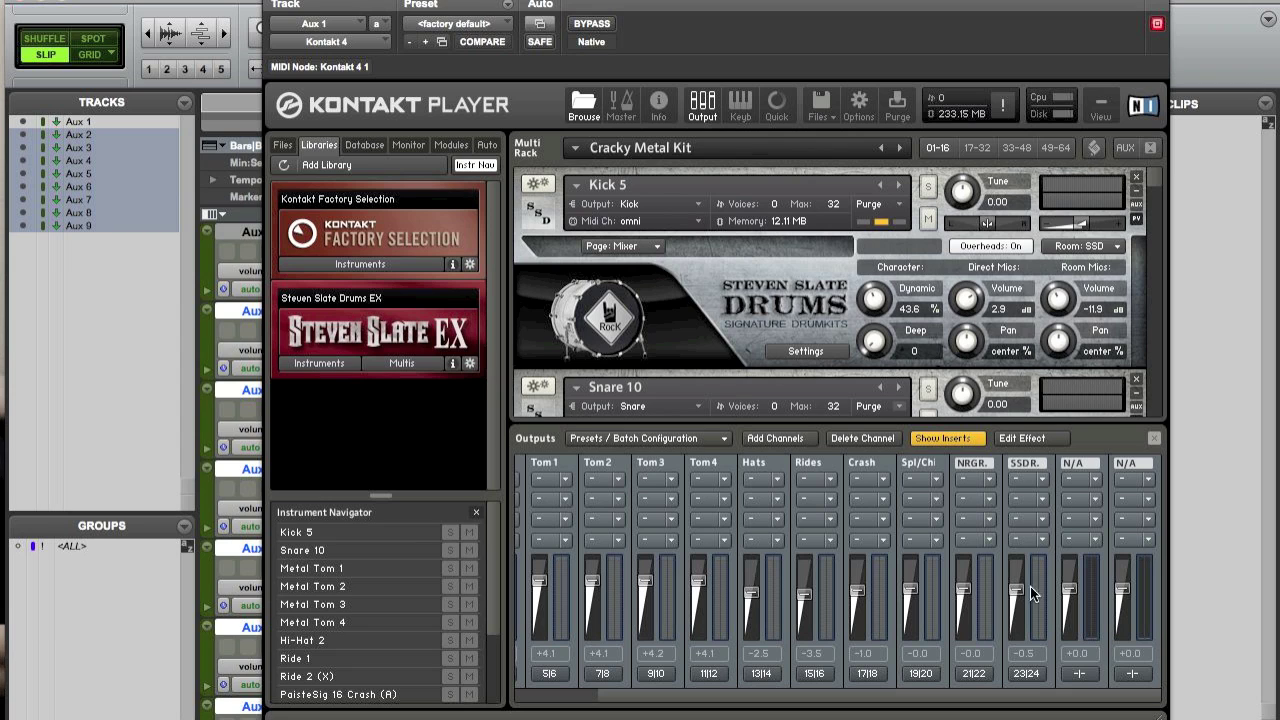
# Save the session and hide Kontakt's library browser.
pyautogui.click(143, 1)
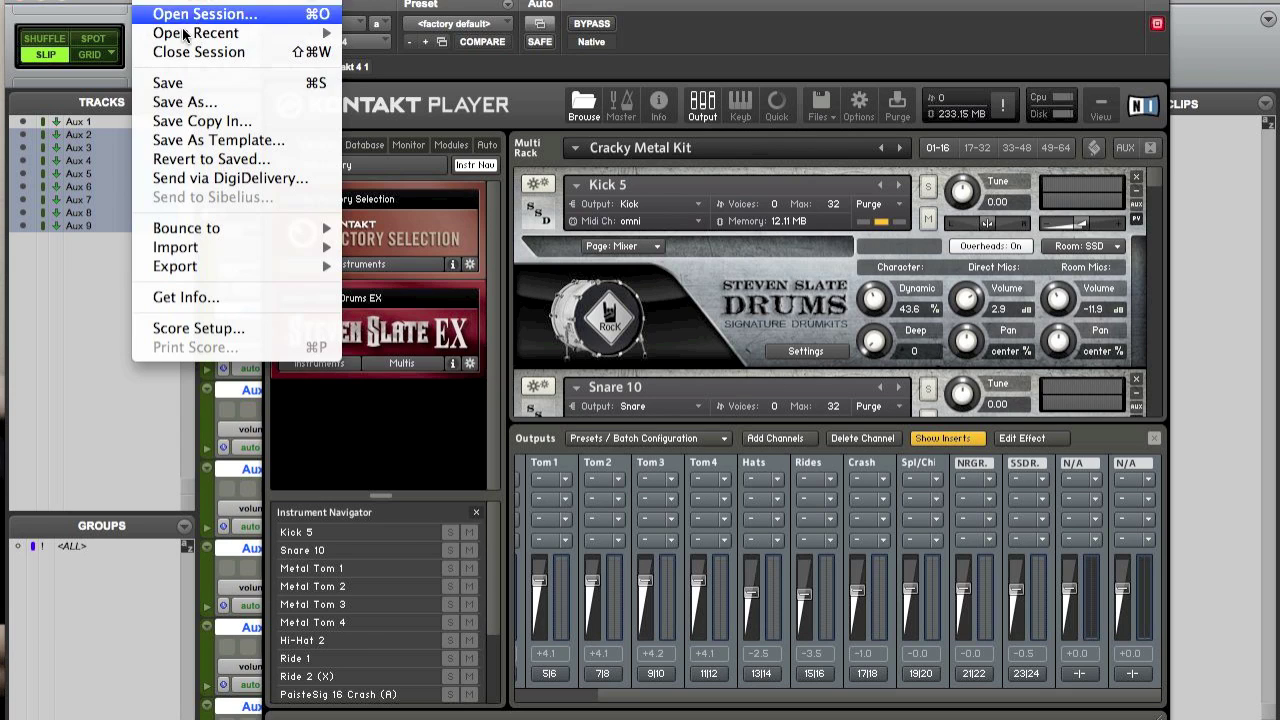
pyautogui.click(184, 83)
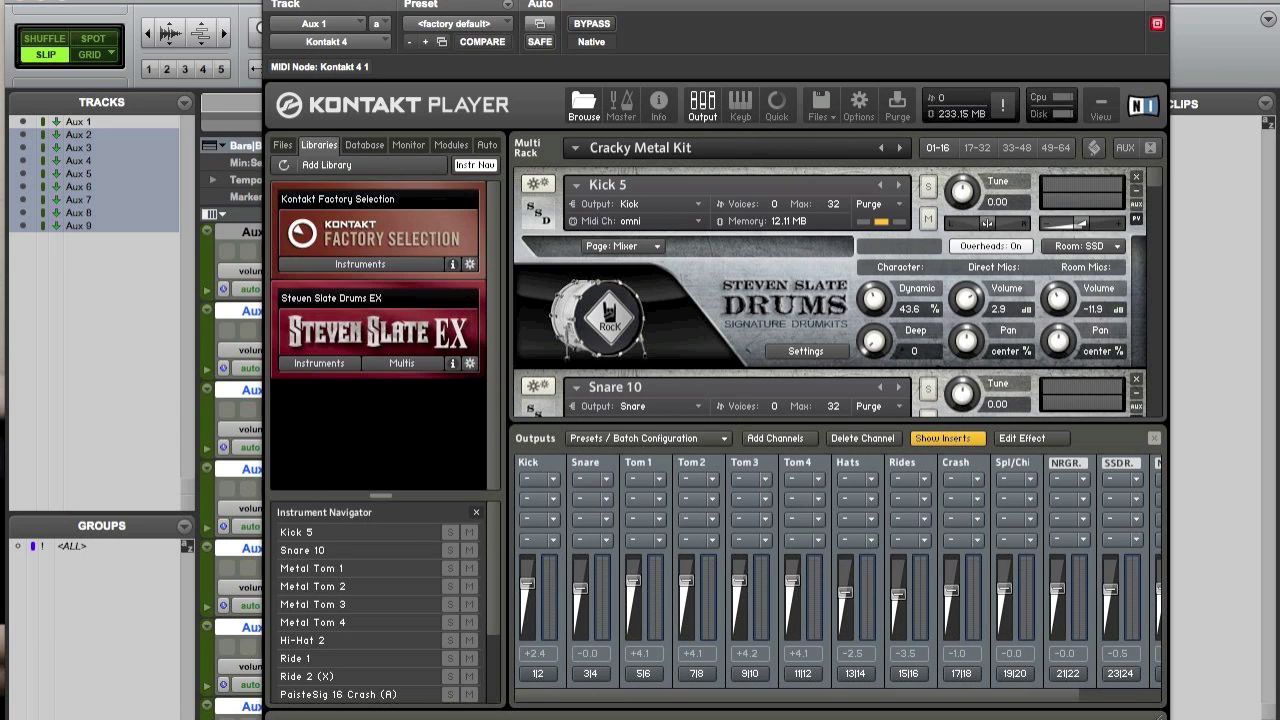
pyautogui.moveTo(1162, 716); pyautogui.dragTo(1276, 716)
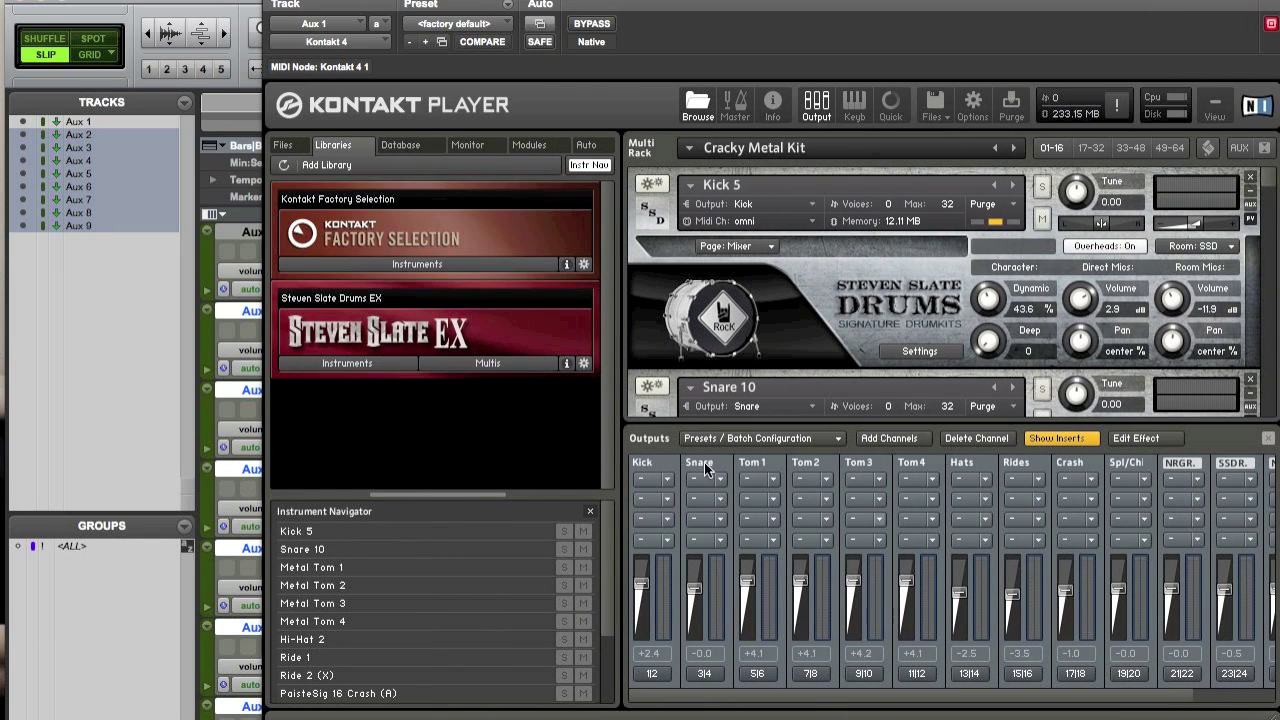
pyautogui.click(697, 103)
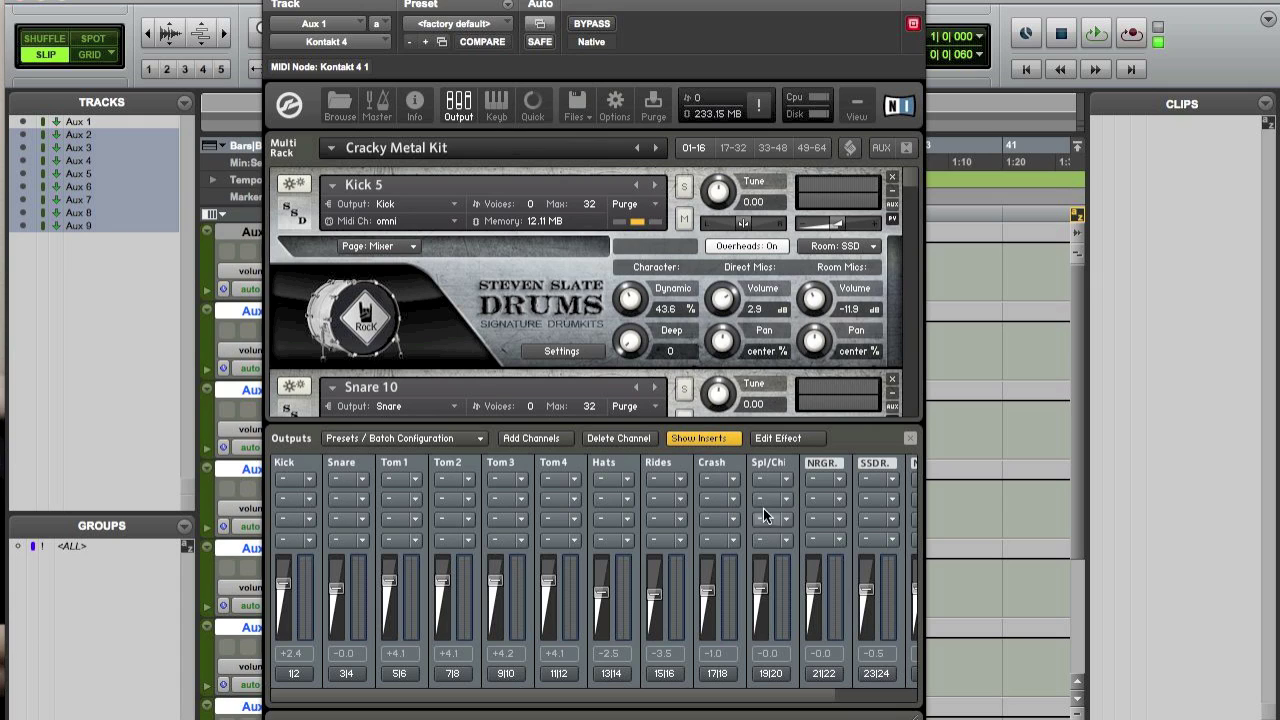
# Save Kontakt's current output section state as the default for the RTAS plugin format.
pyautogui.click(400, 438)
pyautogui.moveTo(522, 480)
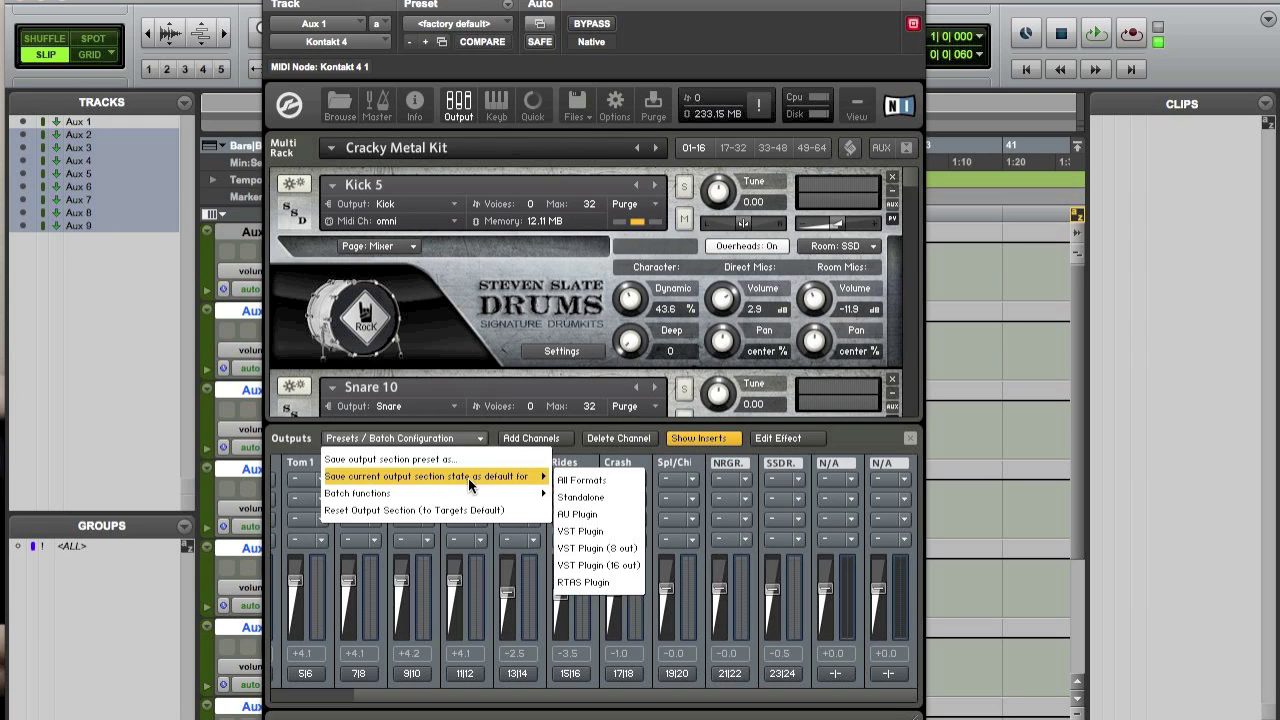
pyautogui.click(615, 586)
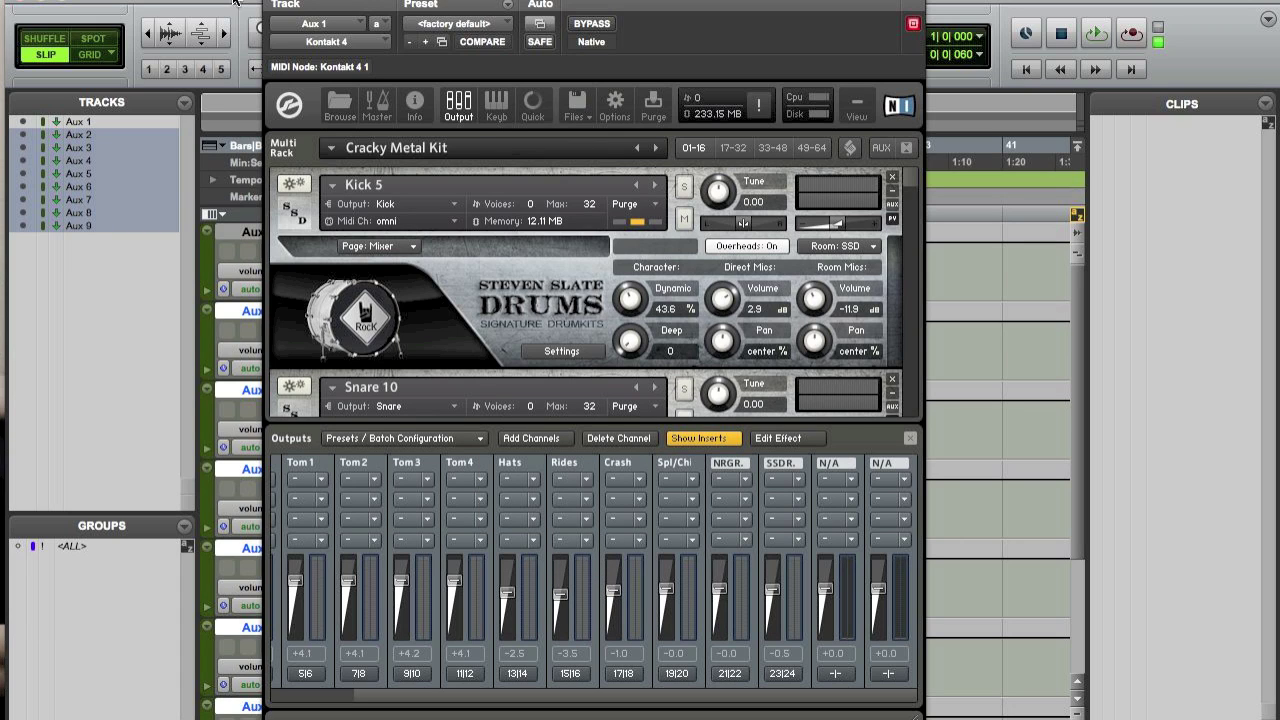
# Close the plug-in window, save the session and quit Pro Tools.
pyautogui.click(274, 1)
pyautogui.click(150, 1)
pyautogui.click(198, 88)
pyautogui.click(85, 1)
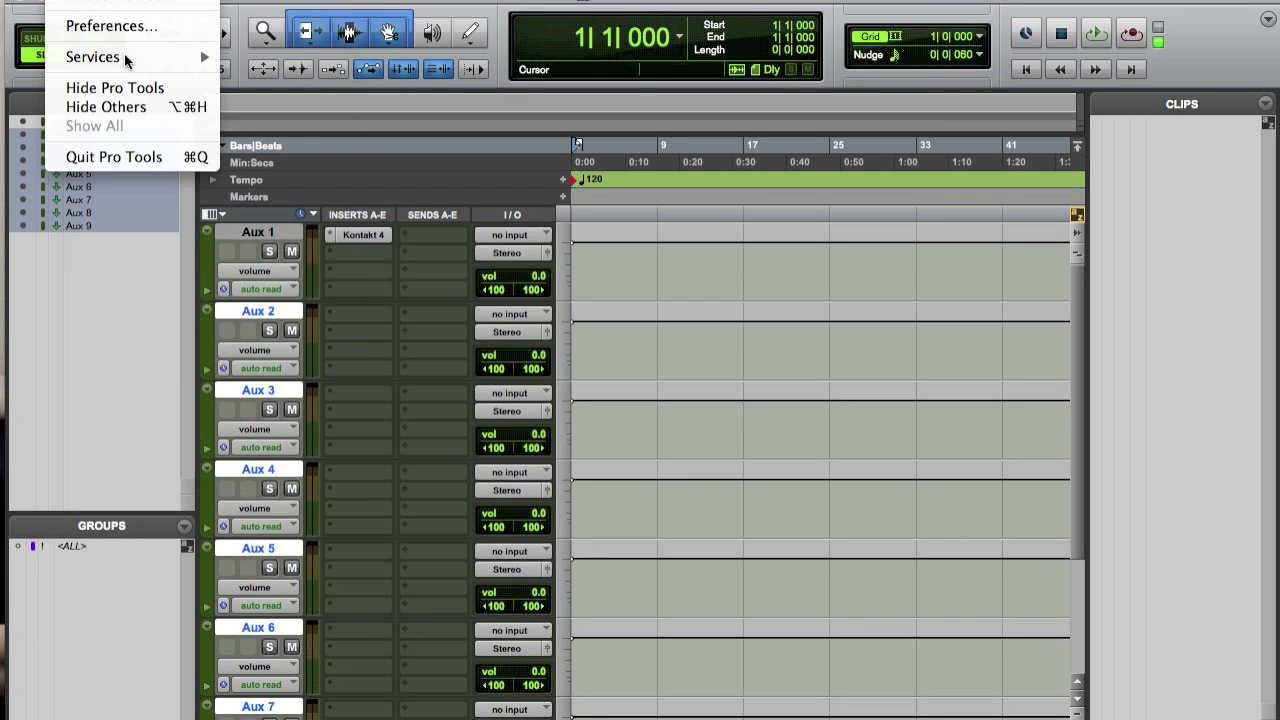
pyautogui.click(121, 151)
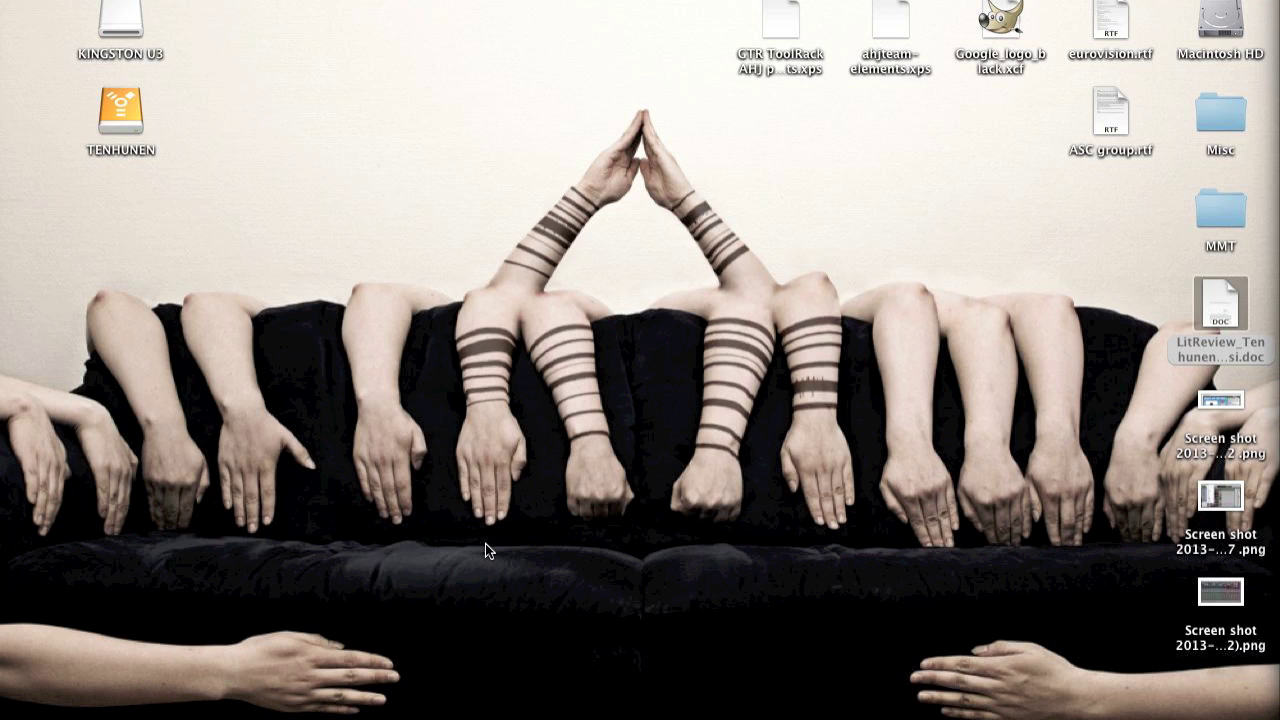
# Relaunch Pro Tools and reopen the most recent session.
pyautogui.moveTo(594, 717)
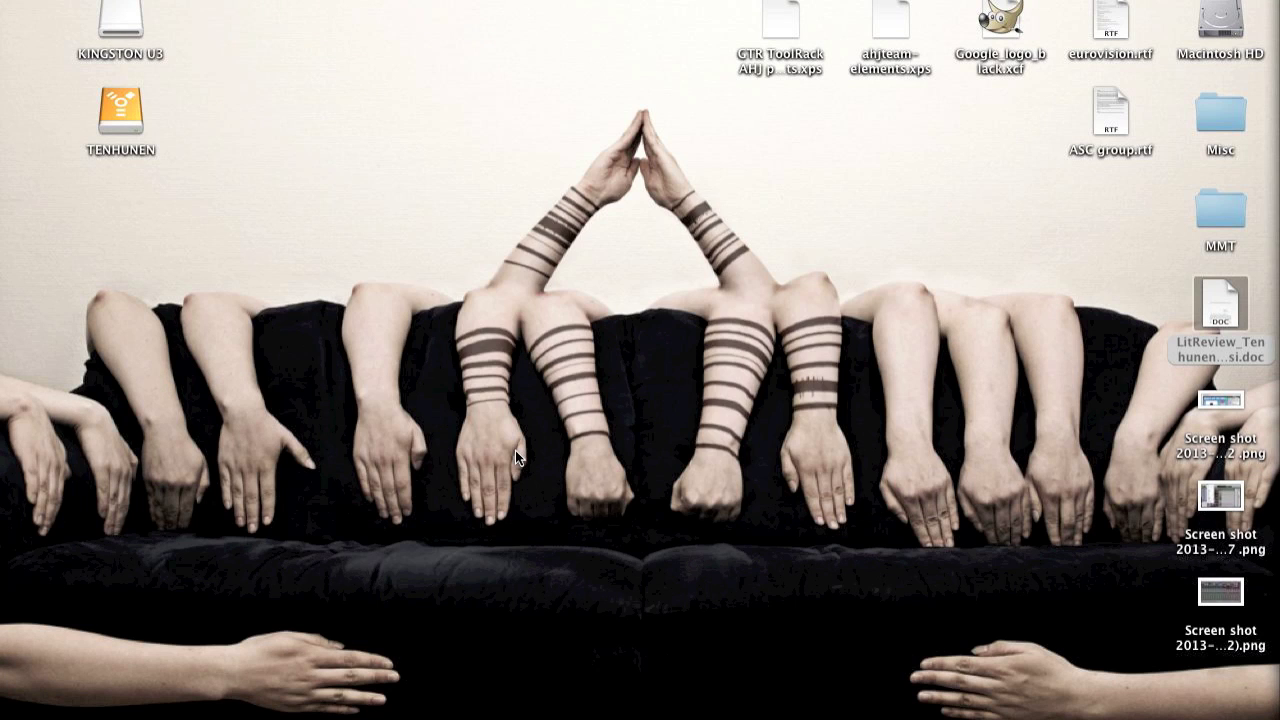
pyautogui.click(150, 2)
pyautogui.moveTo(287, 33)
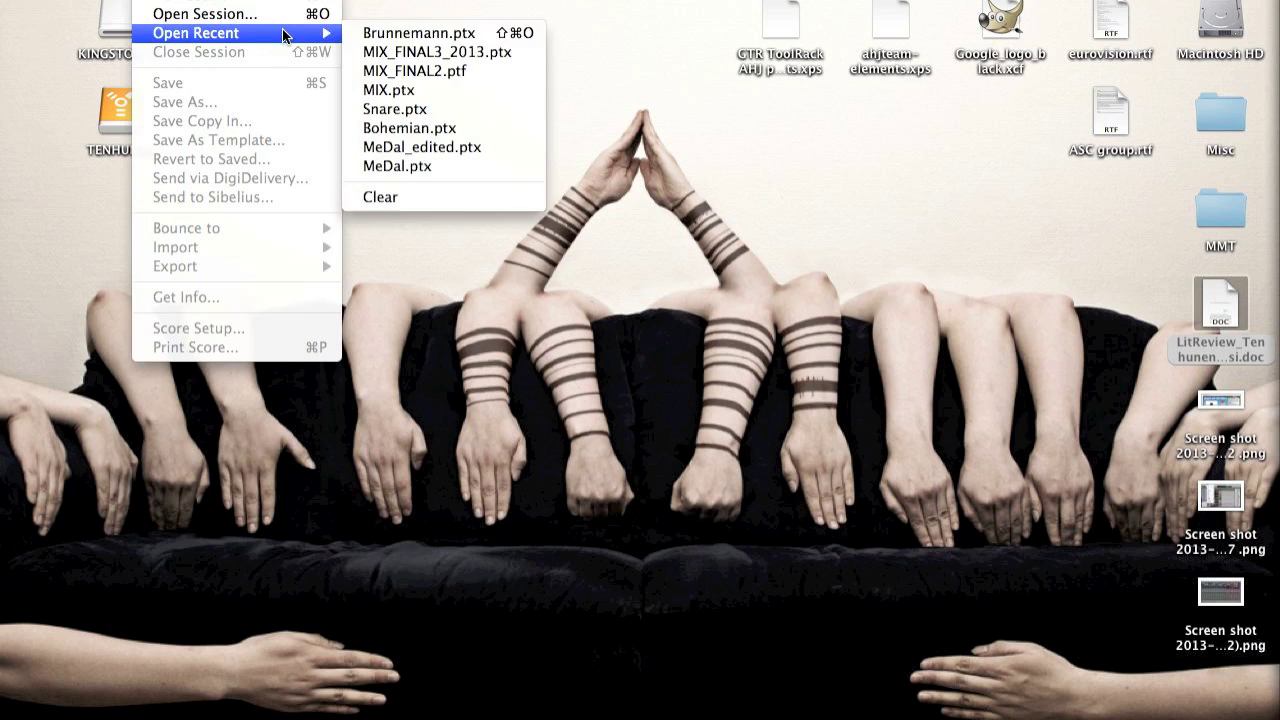
pyautogui.click(405, 35)
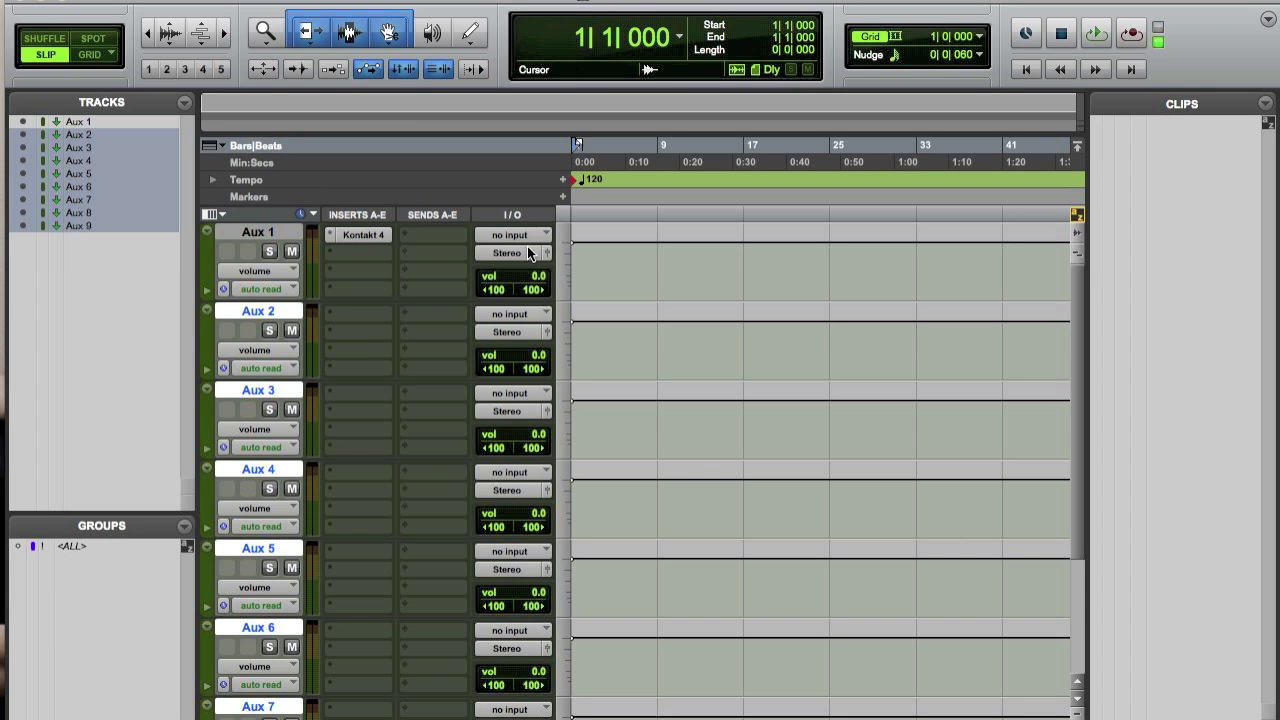
# Set the input of Aux 2 to the Snare output of the Kontakt 4 plug-in on Aux 1.
pyautogui.click(523, 315)
pyautogui.moveTo(579, 380)
pyautogui.moveTo(694, 384)
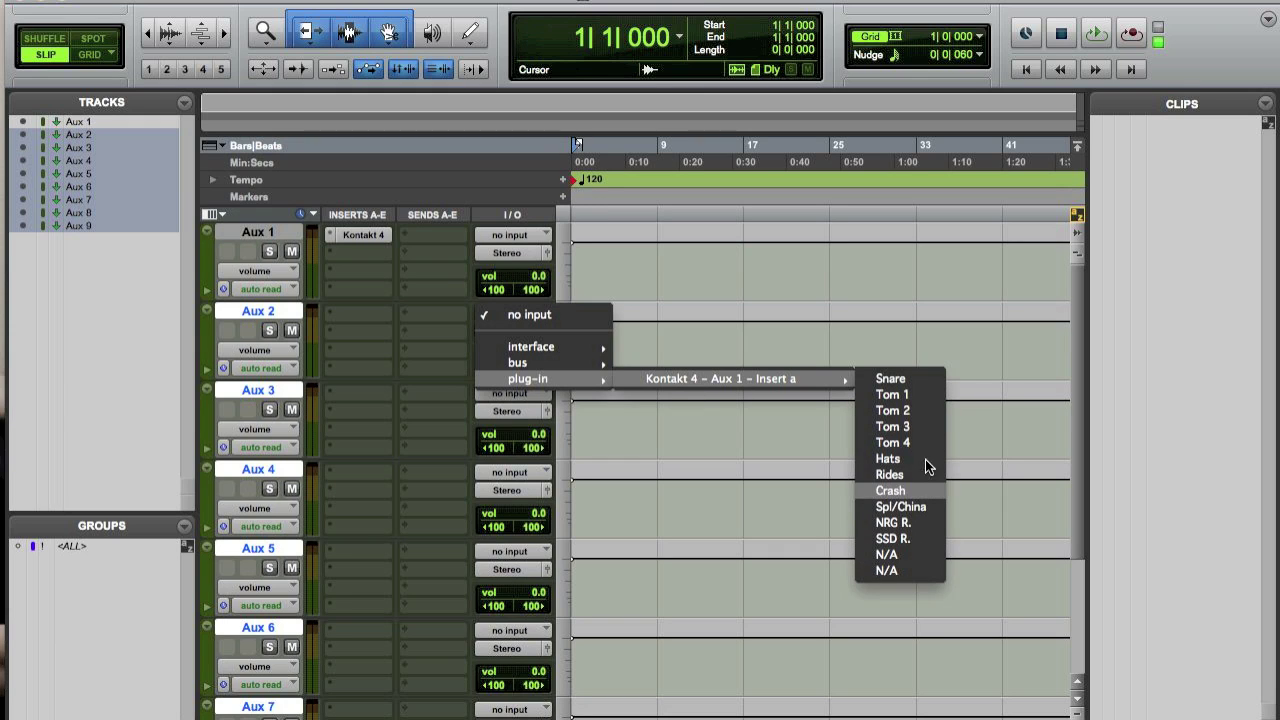
pyautogui.click(914, 379)
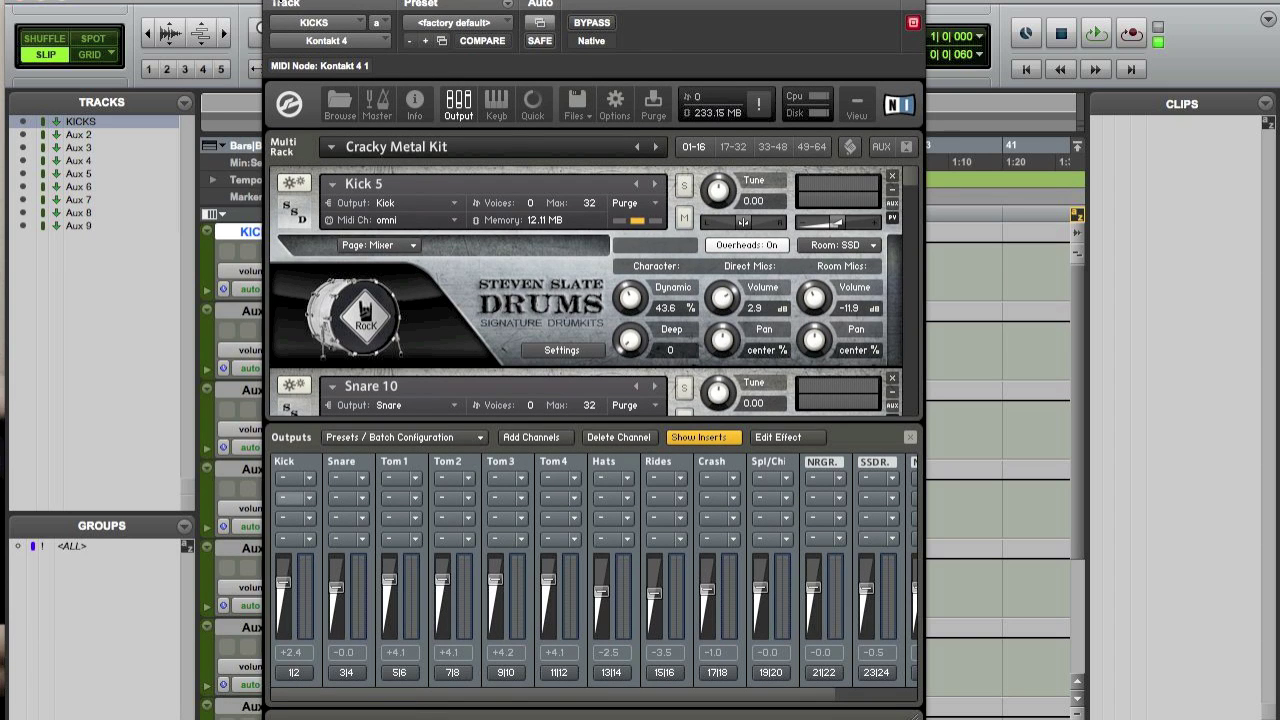
# Close the Kontakt window and assign its outputs Snare through Crash in ascending order to the inputs of Aux 2 through Aux 9.
pyautogui.click(273, 1)
pyautogui.click(269, 313)
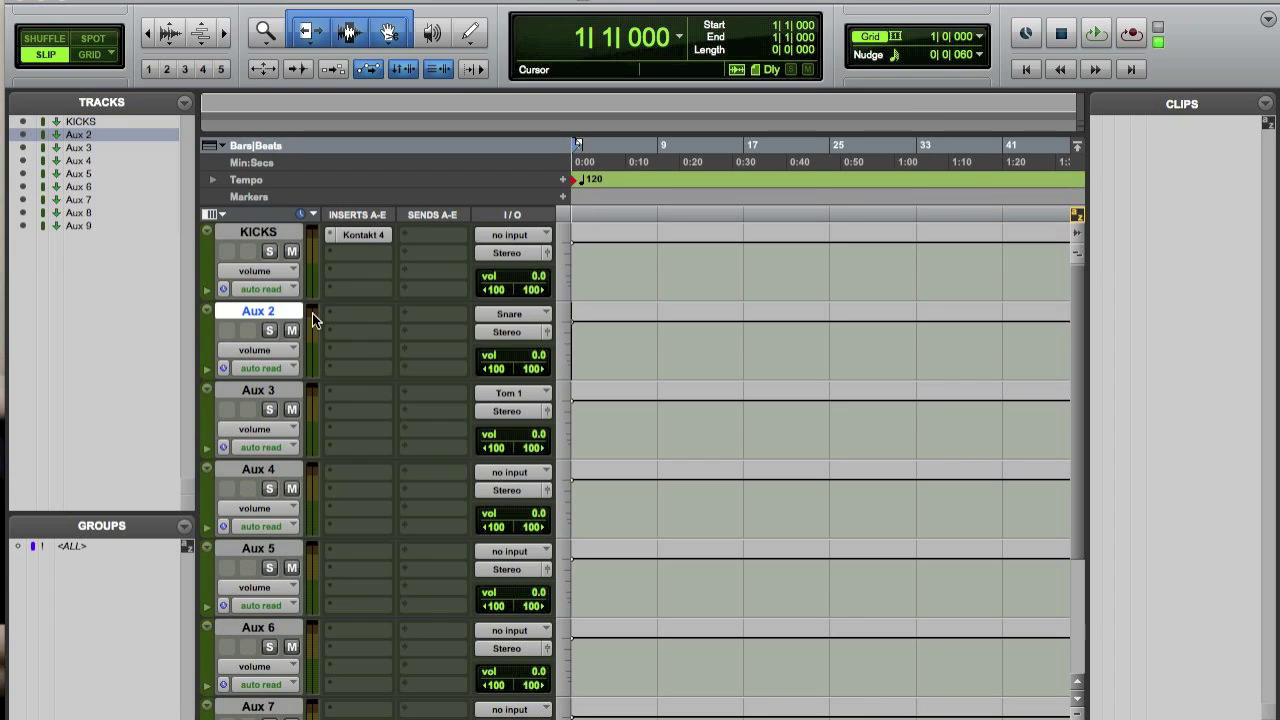
pyautogui.scroll(-4, 389, 300)
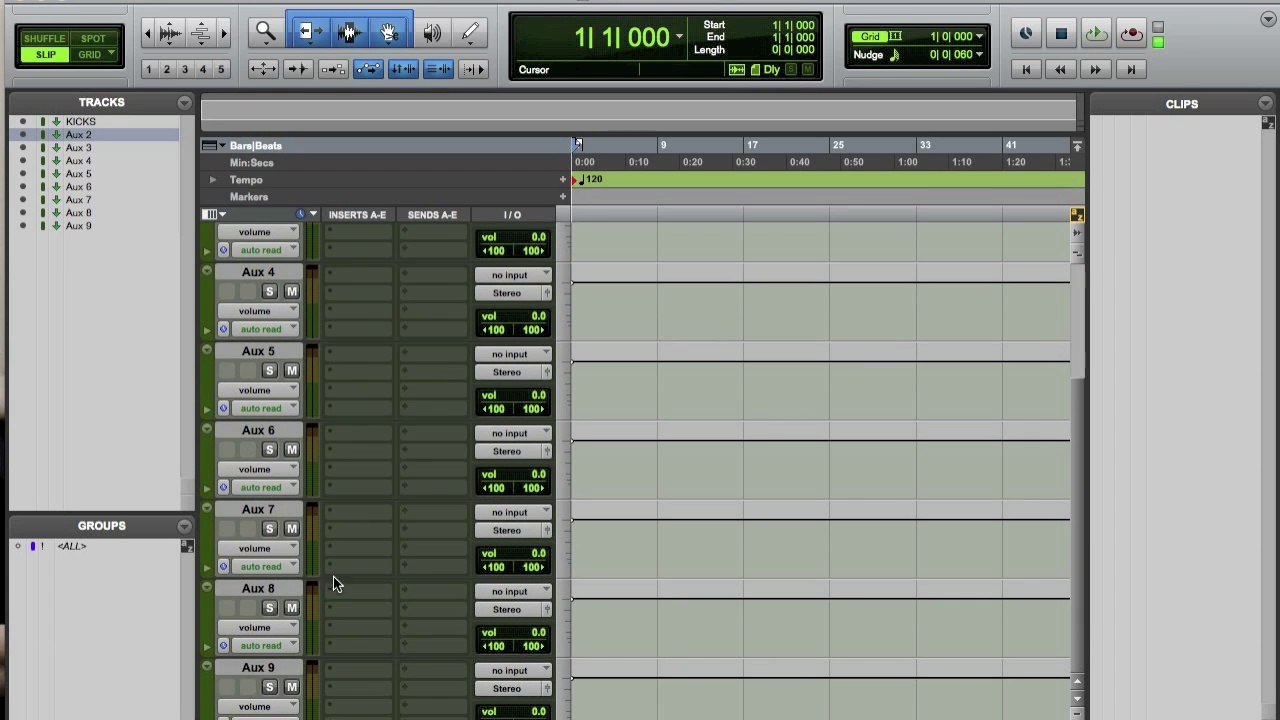
pyautogui.keyDown('shift'); pyautogui.click(260, 667); pyautogui.keyUp('shift')
pyautogui.scroll(1, 405, 570)
pyautogui.scroll(4, 405, 570)
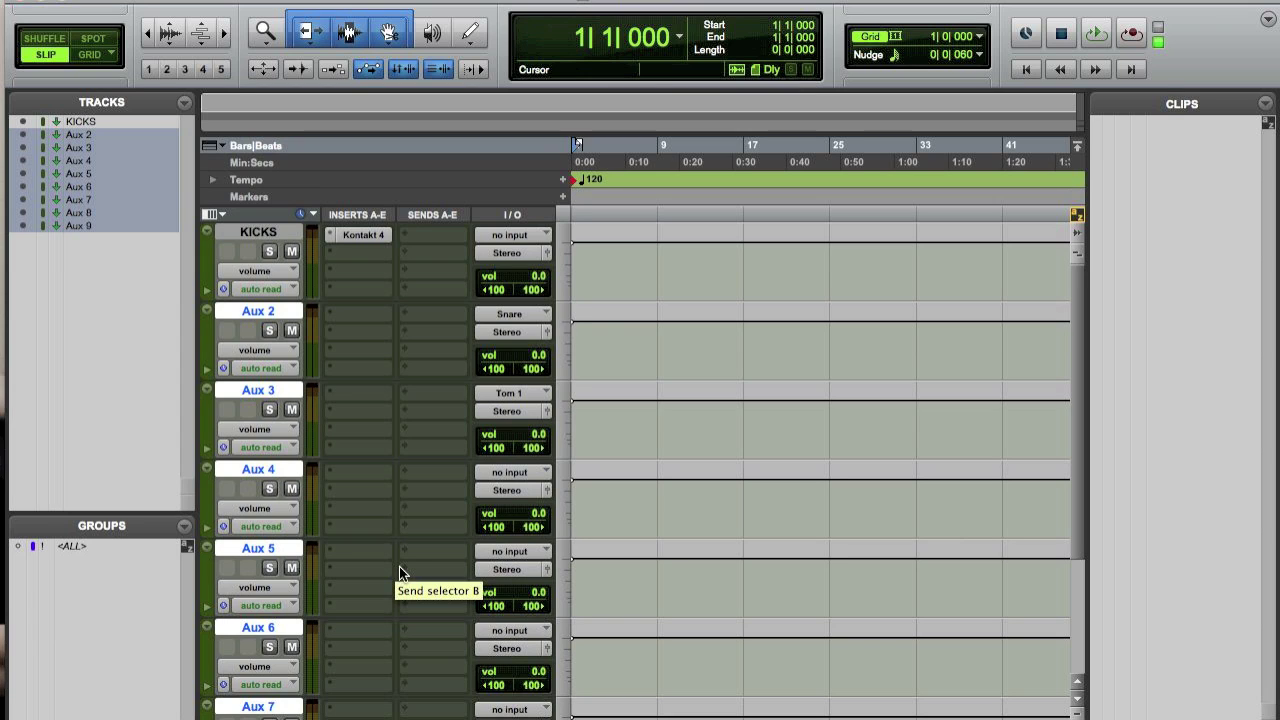
pyautogui.click(522, 316)
pyautogui.moveTo(572, 314)
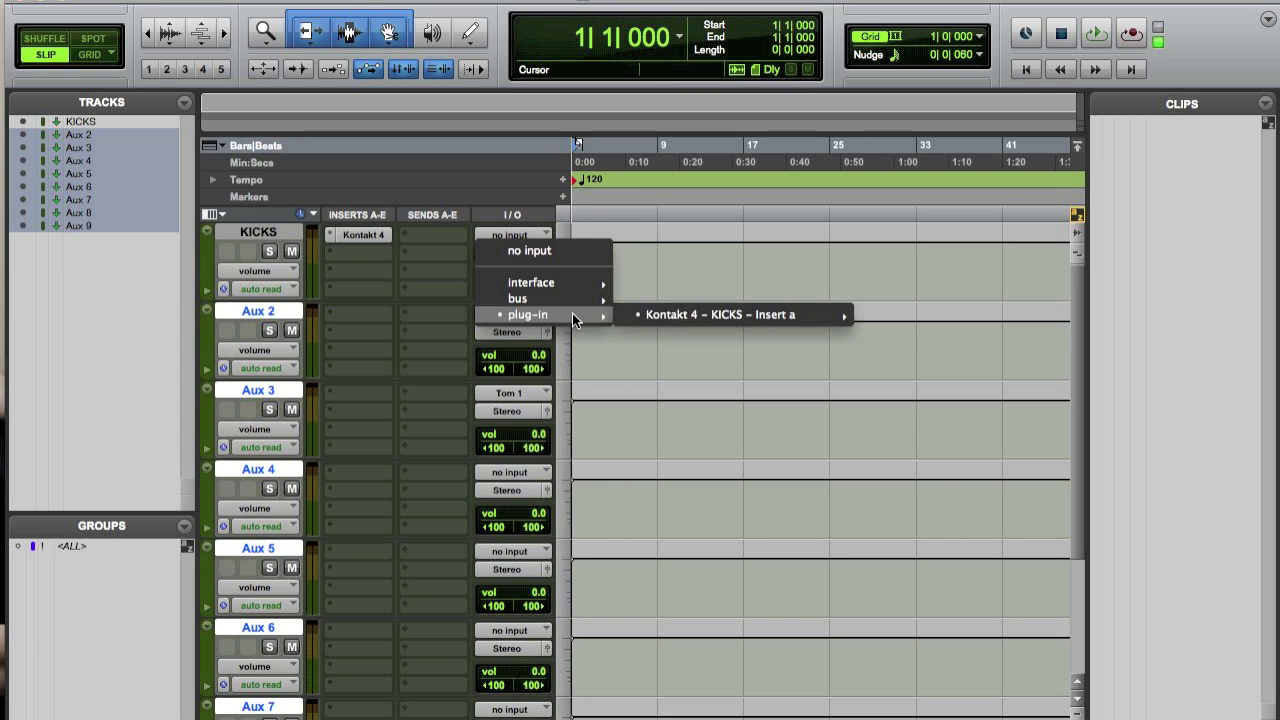
pyautogui.moveTo(745, 314)
pyautogui.keyDown('alt'); pyautogui.keyDown('super'); pyautogui.click(929, 316); pyautogui.keyUp('super'); pyautogui.keyUp('alt')
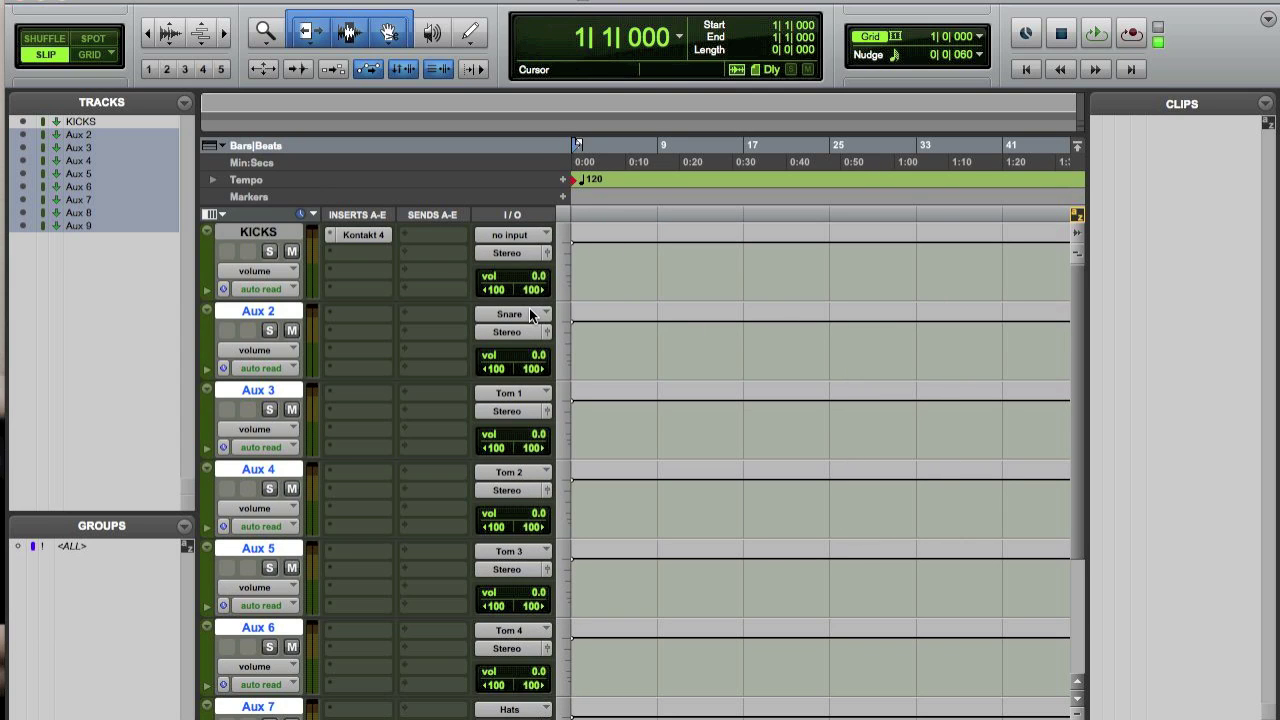
# Create five new stereo Aux Input tracks below Aux 9.
pyautogui.scroll(-5, 529, 310)
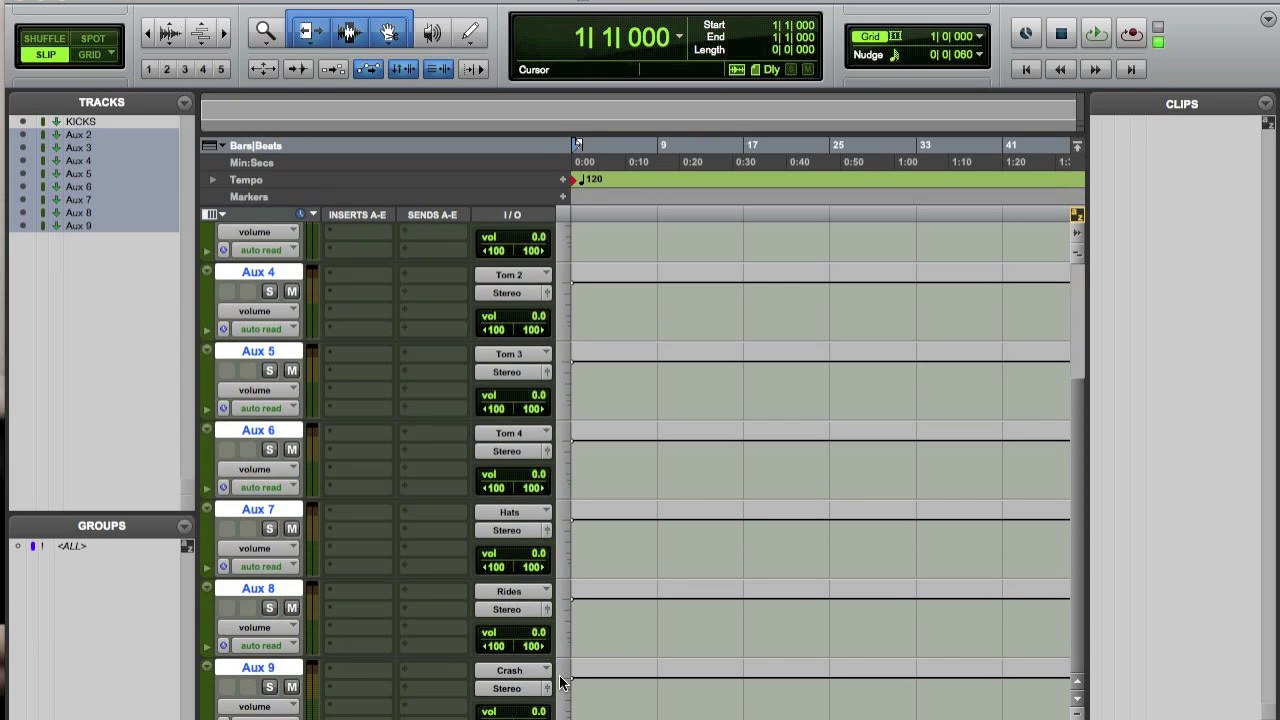
pyautogui.press('super+shift+n')
pyautogui.press('super+Right')
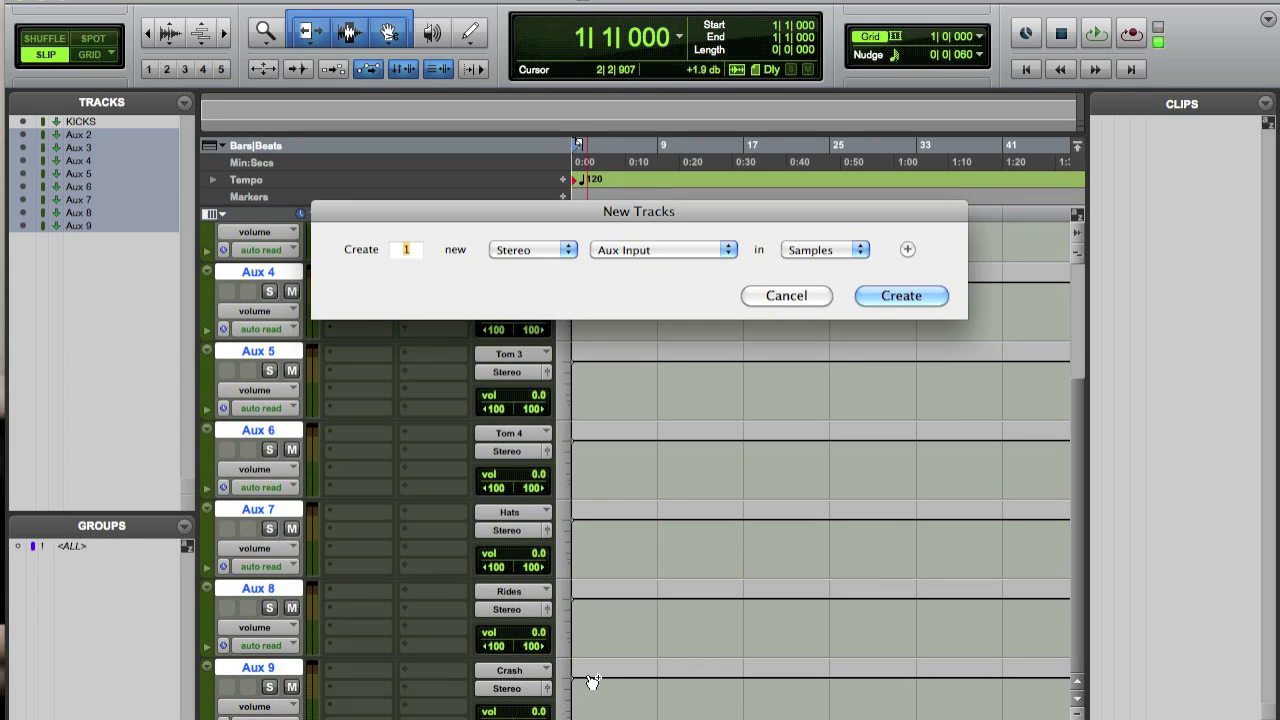
pyautogui.press('Escape')
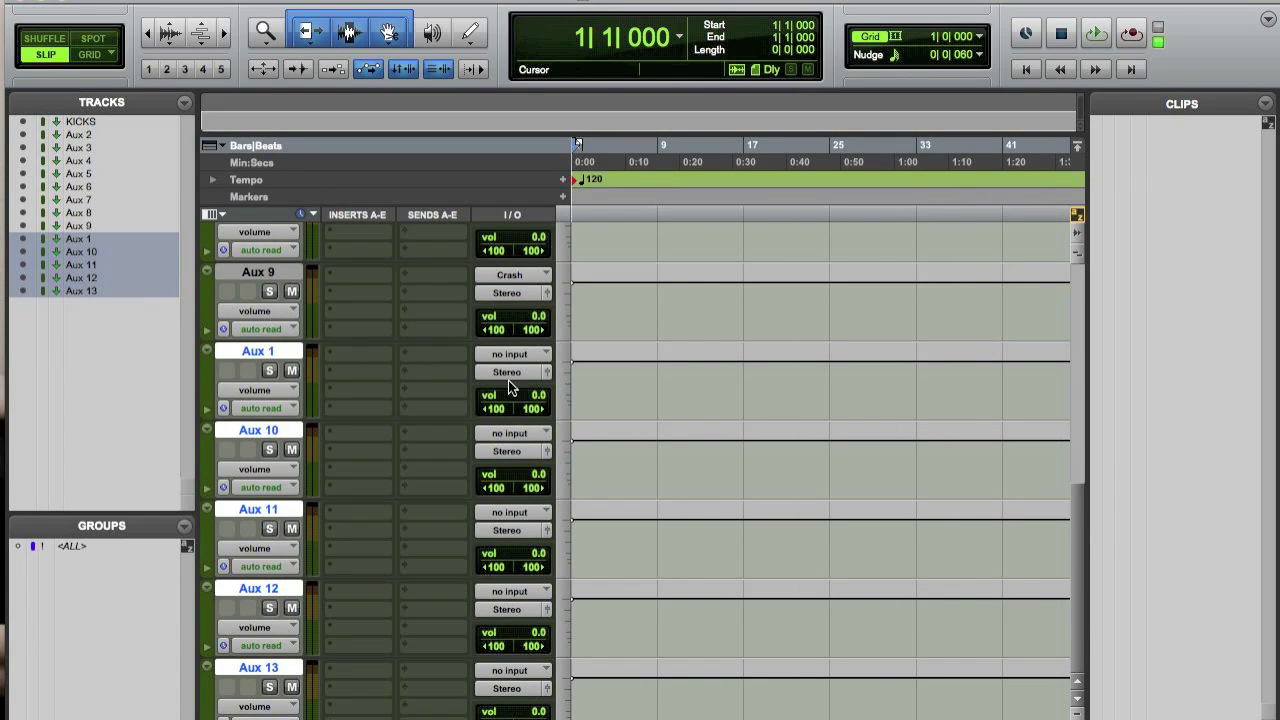
# Assign the remaining Kontakt outputs, starting with Spl/China, in ascending order to the inputs of the five new aux tracks.
pyautogui.click(534, 354)
pyautogui.moveTo(546, 421)
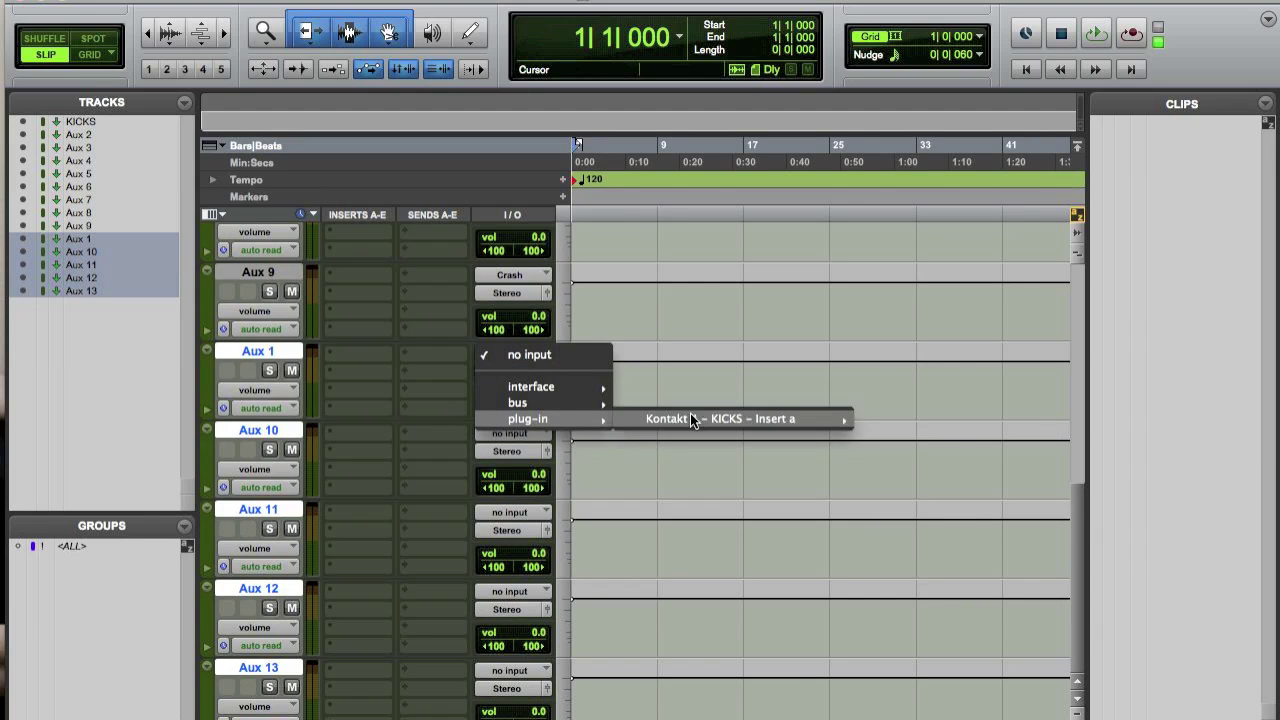
pyautogui.moveTo(753, 416)
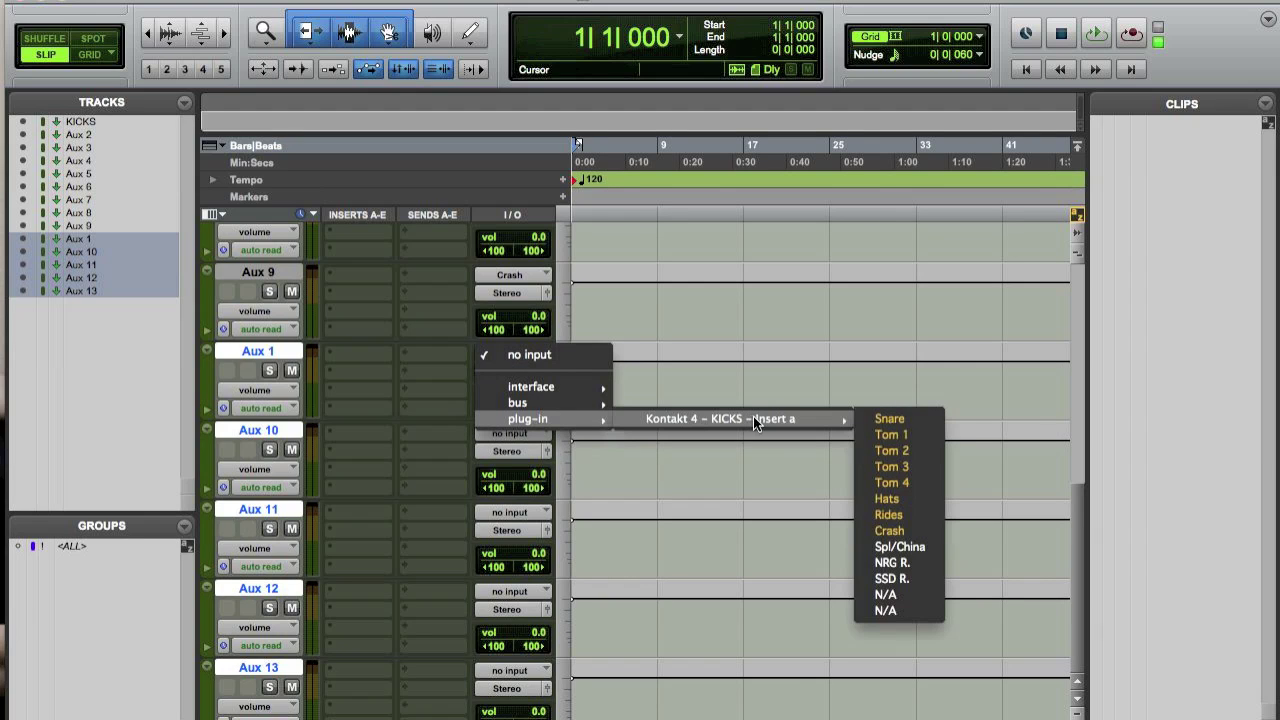
pyautogui.keyDown('alt'); pyautogui.keyDown('shift'); pyautogui.keyDown('super'); pyautogui.click(905, 547); pyautogui.keyUp('super'); pyautogui.keyUp('shift'); pyautogui.keyUp('alt')
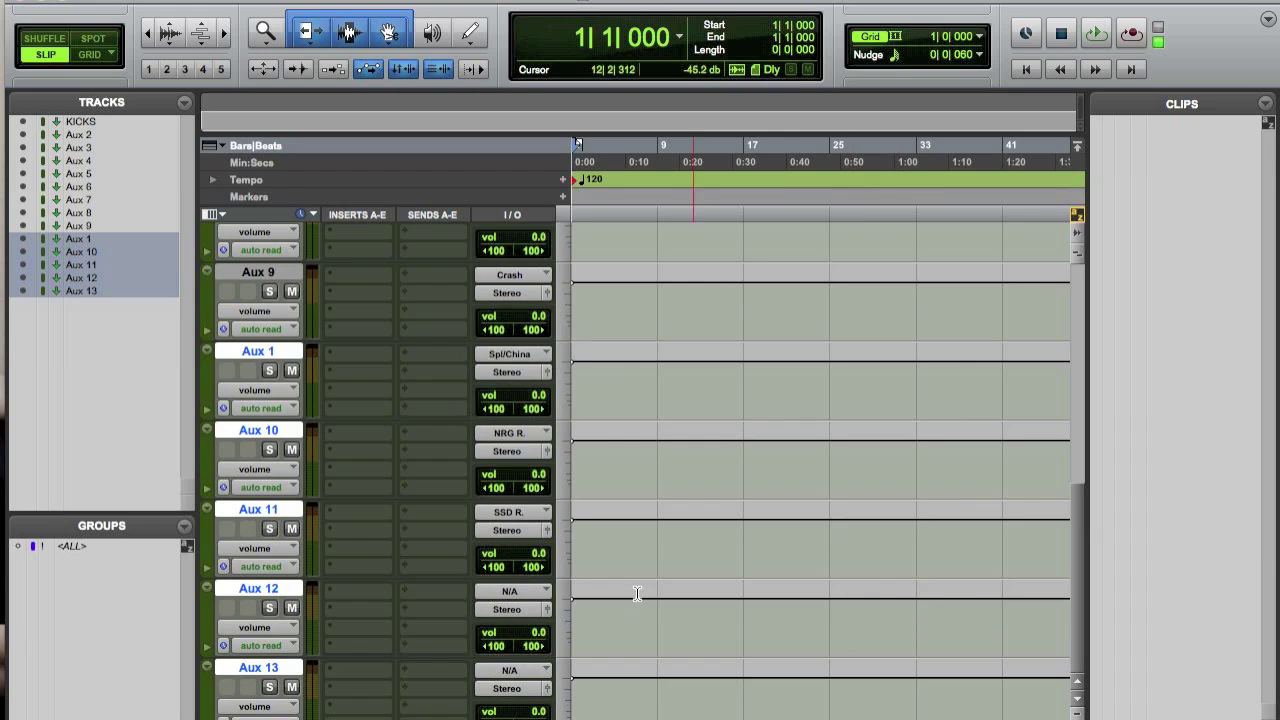
# Delete the two aux tracks with N/A inputs, Aux 12 and Aux 13.
pyautogui.click(262, 589)
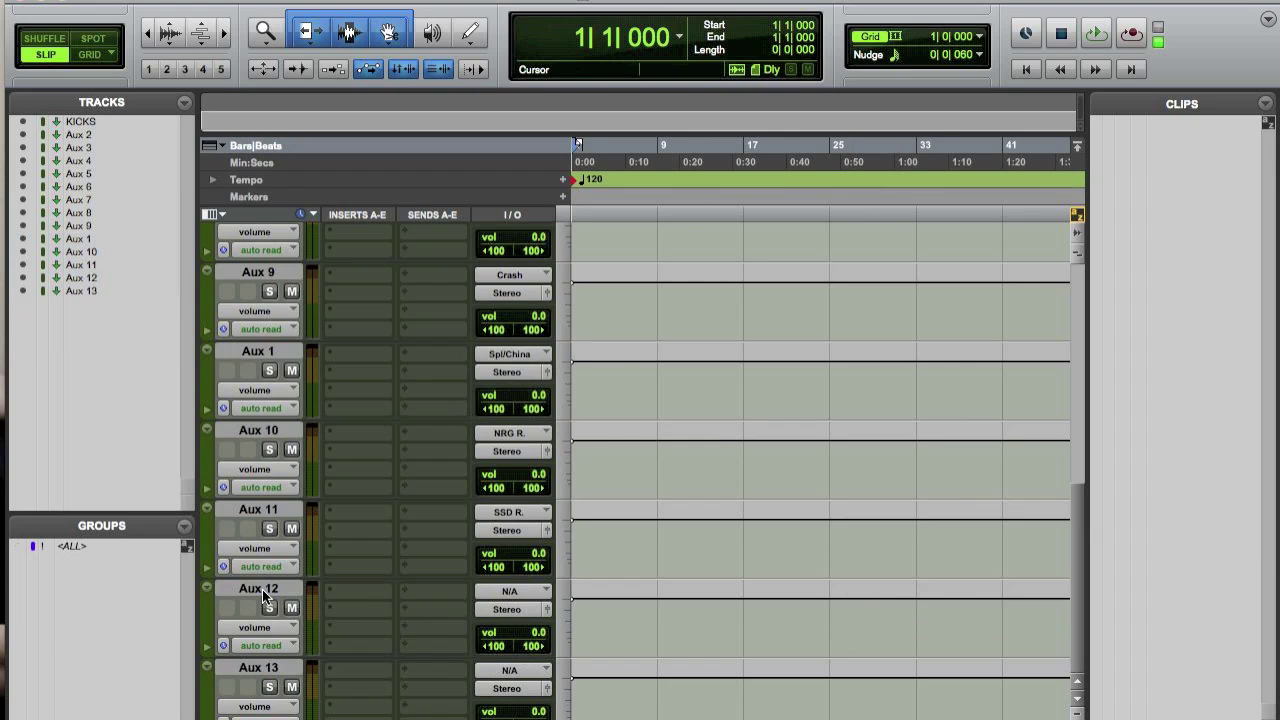
pyautogui.keyDown('shift'); pyautogui.click(262, 669); pyautogui.keyUp('shift')
pyautogui.rightClick(262, 669)
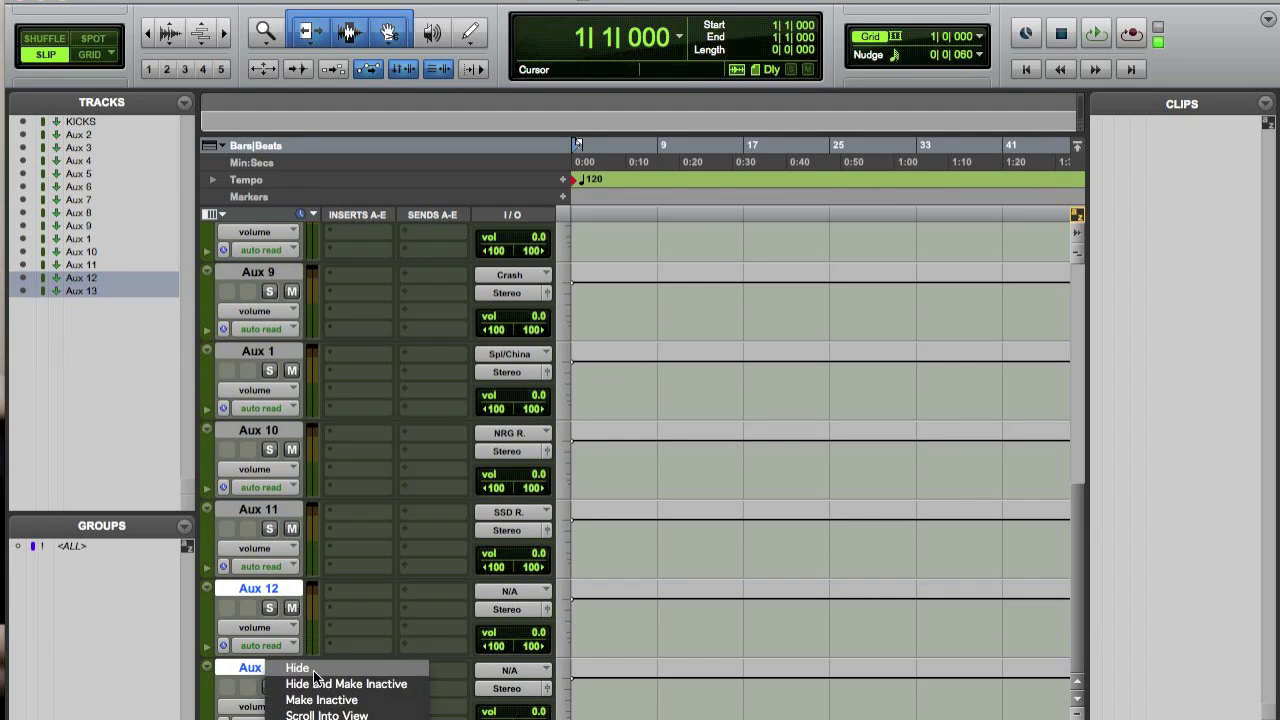
pyautogui.click(297, 594)
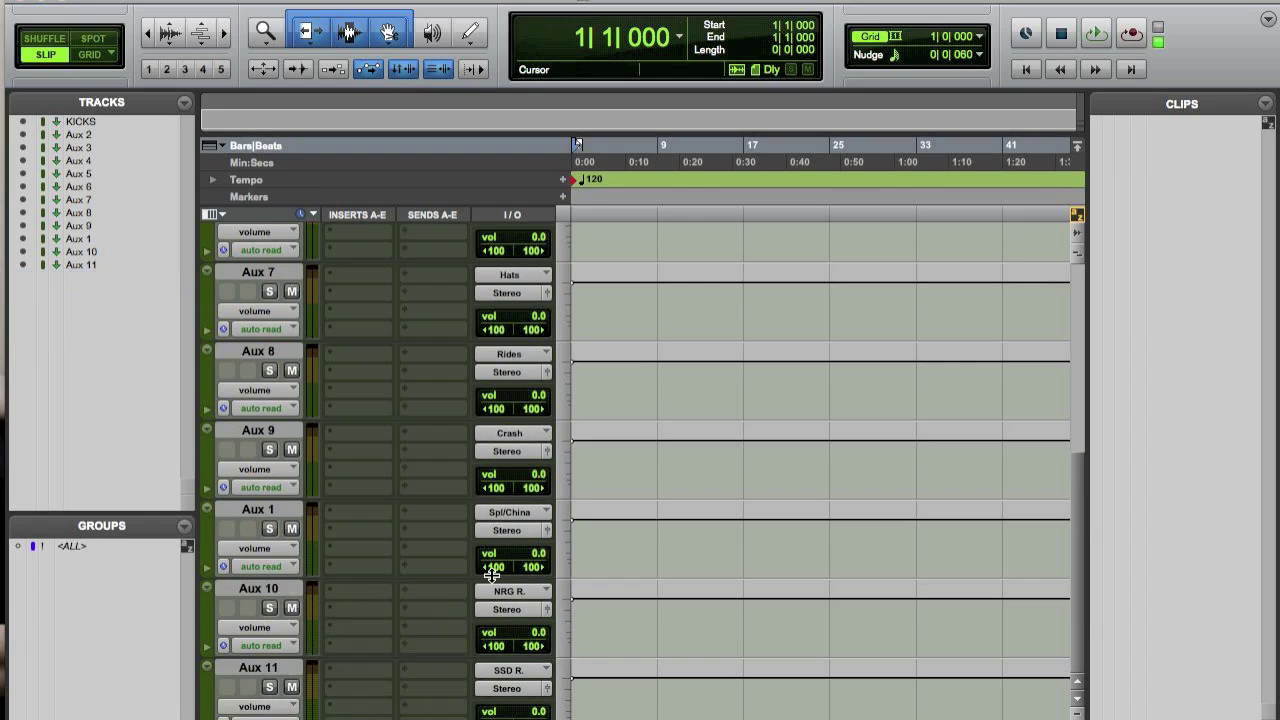
pyautogui.scroll(10, 642, 462)
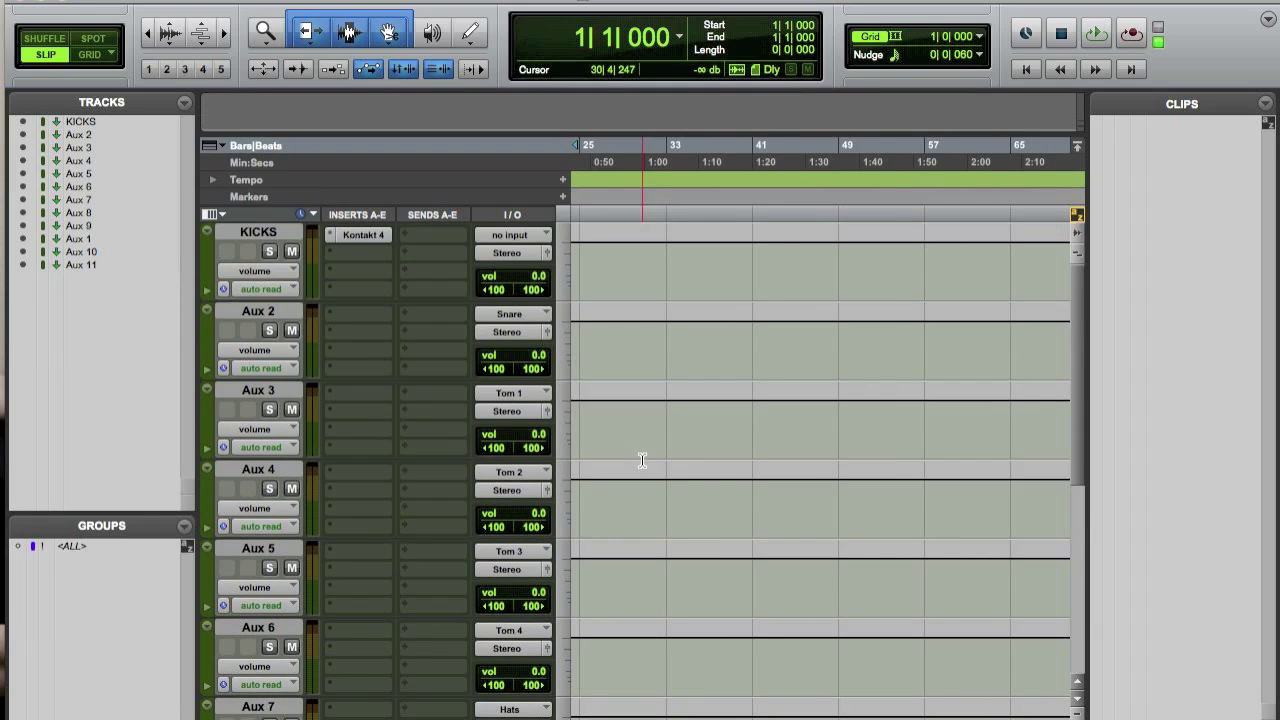